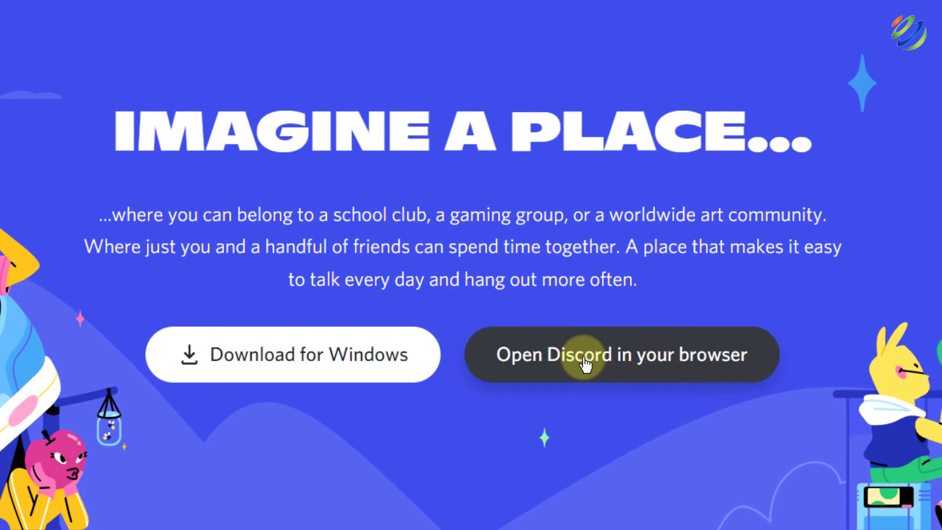
# Open Discord in the browser
pyautogui.click(586, 364)
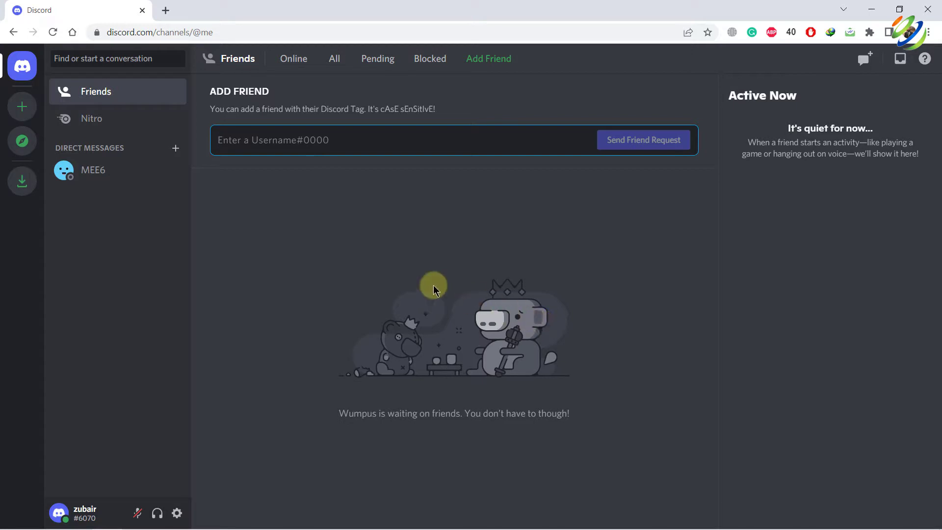
pyautogui.click(383, 271)
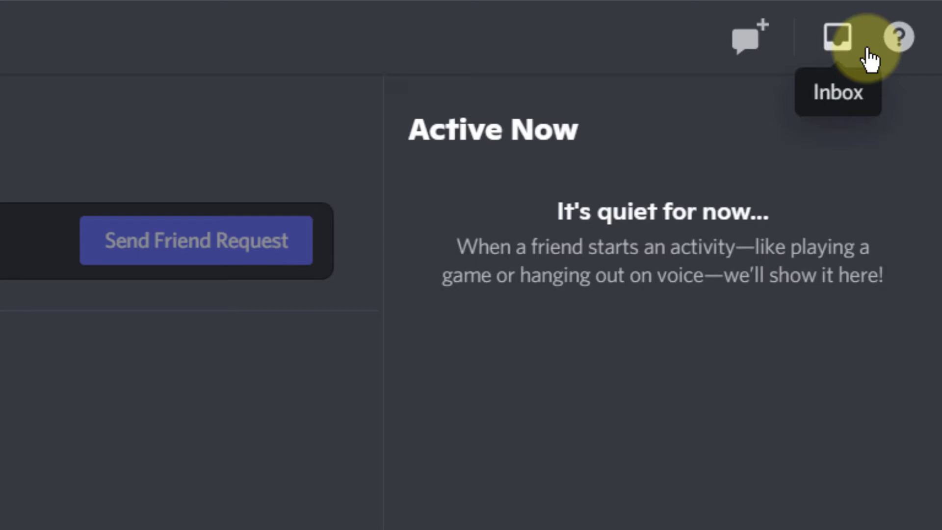
# View the New Group DM friend picker, close it, and look through the Blocked, Pending, All and Online friend lists
pyautogui.click(744, 45)
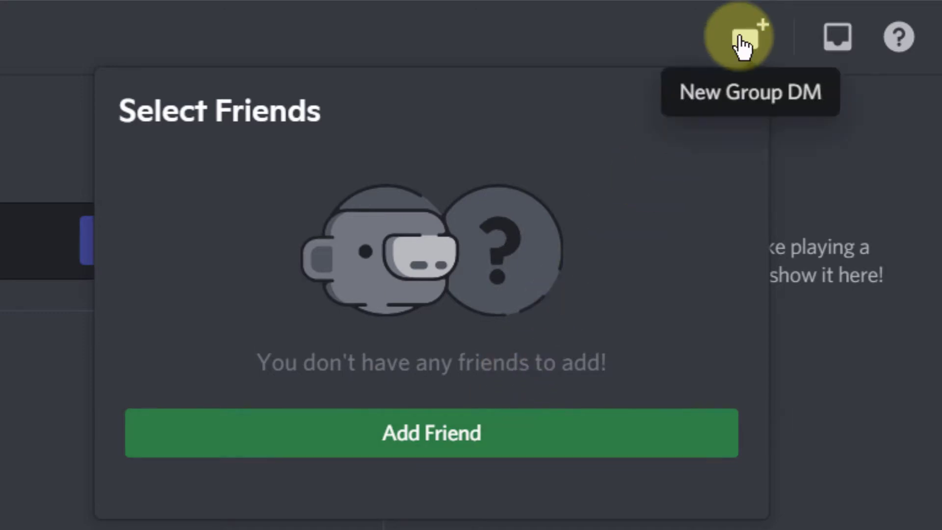
pyautogui.click(655, 34)
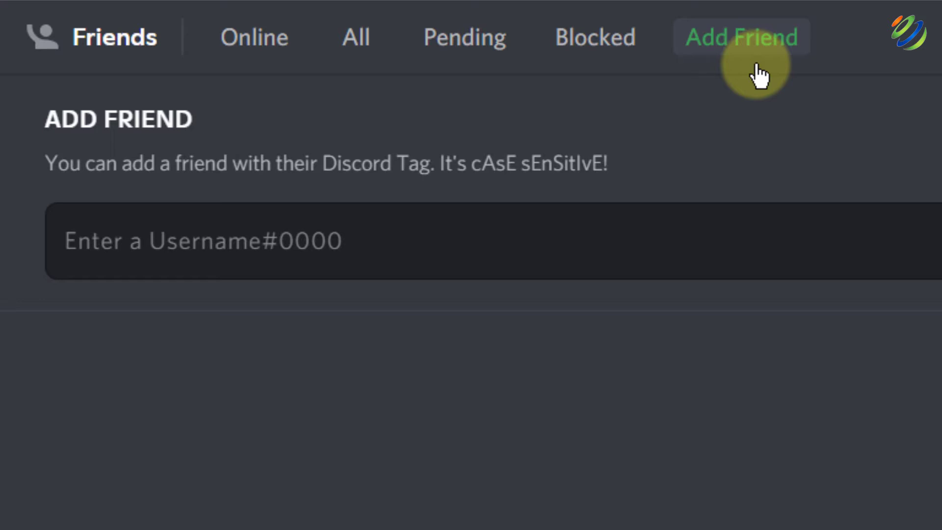
pyautogui.click(603, 45)
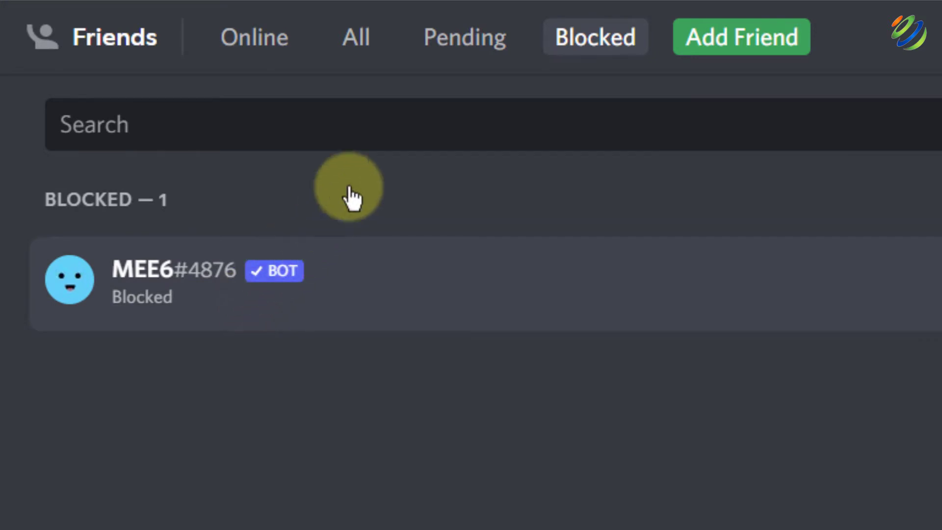
pyautogui.click(477, 43)
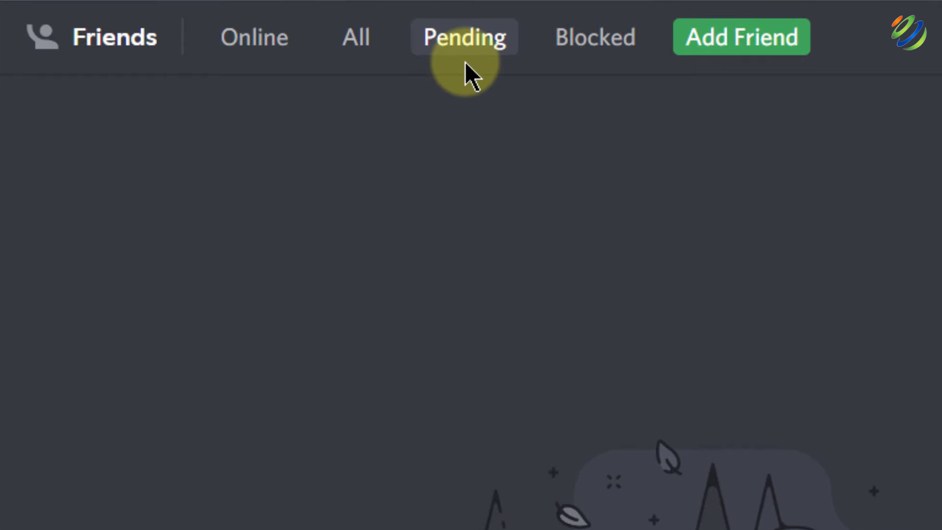
pyautogui.click(354, 40)
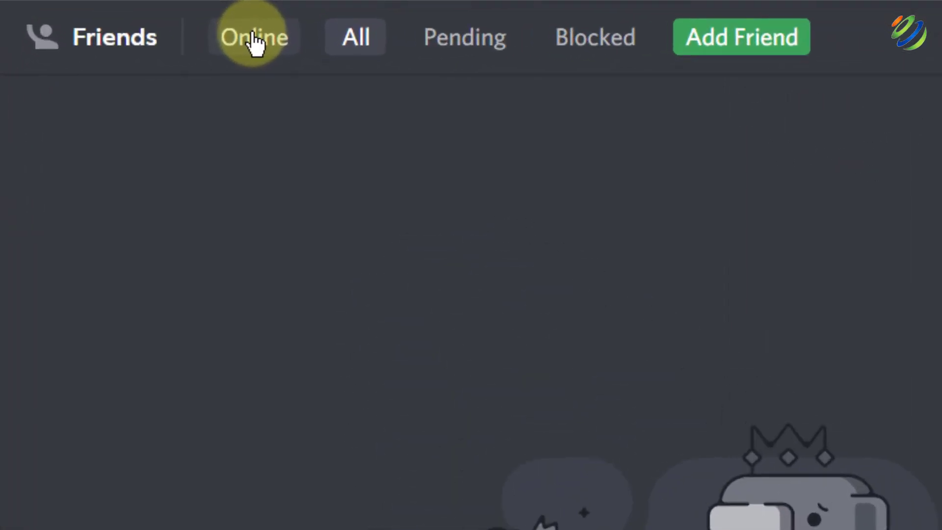
pyautogui.click(255, 44)
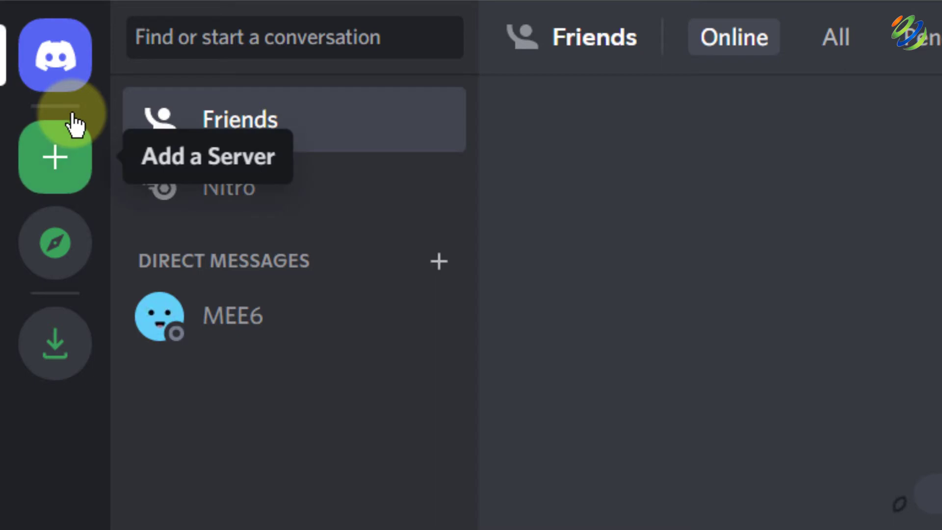
# Create a server with Create My Own, choosing For me and my friends and keeping the suggested server name
pyautogui.click(60, 168)
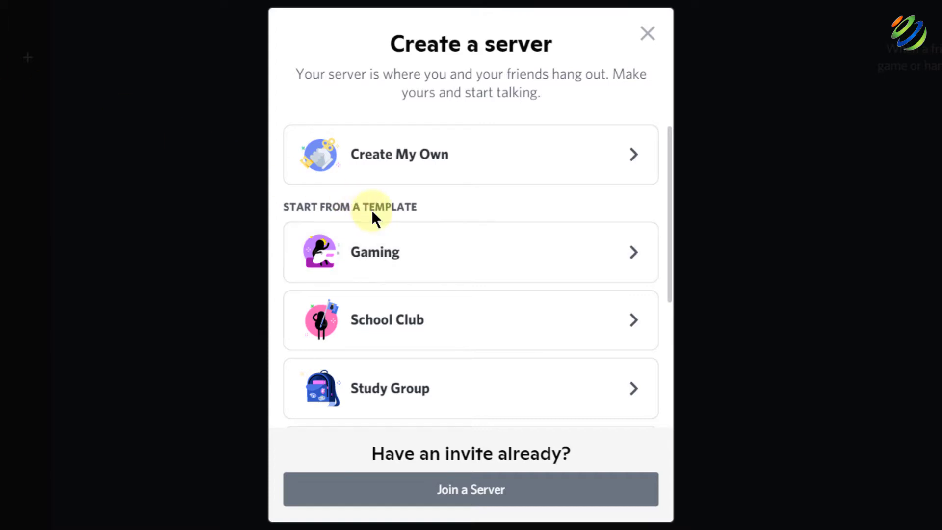
pyautogui.scroll(-5, 418, 320)
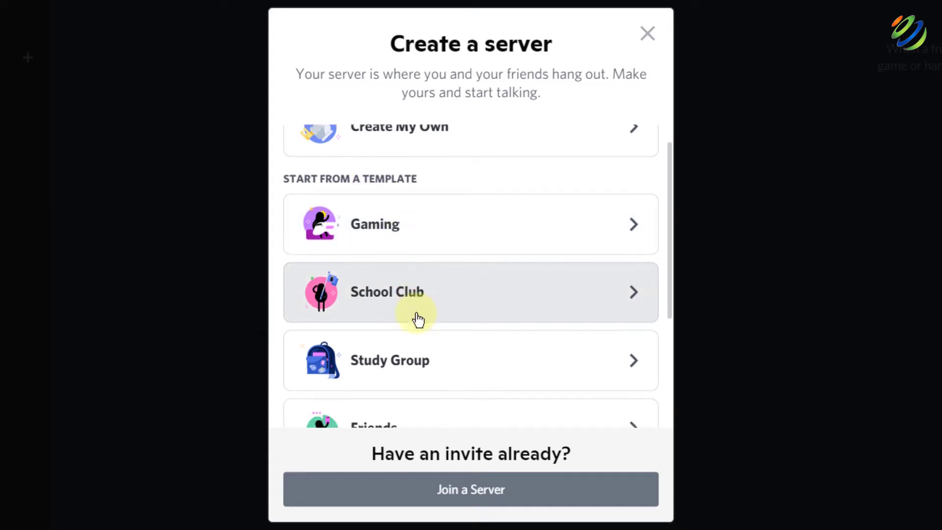
pyautogui.scroll(-1, 418, 320)
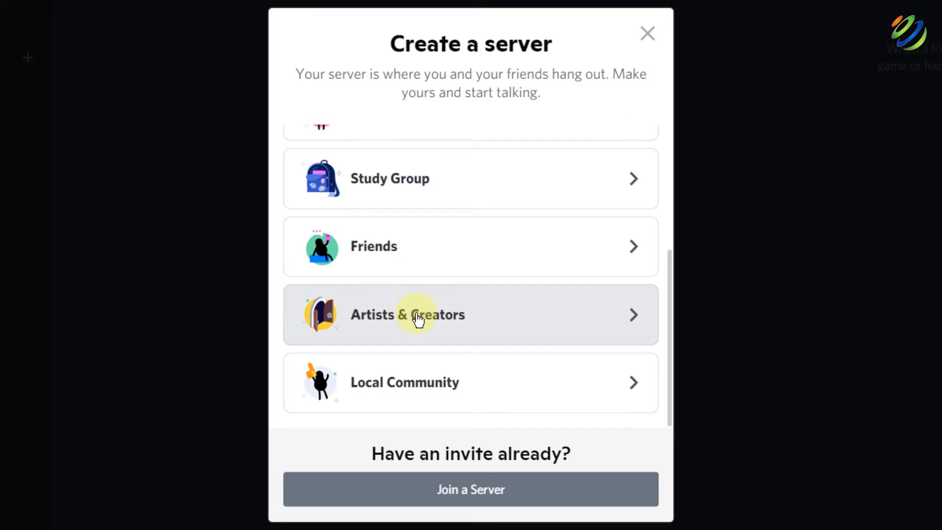
pyautogui.scroll(6, 418, 320)
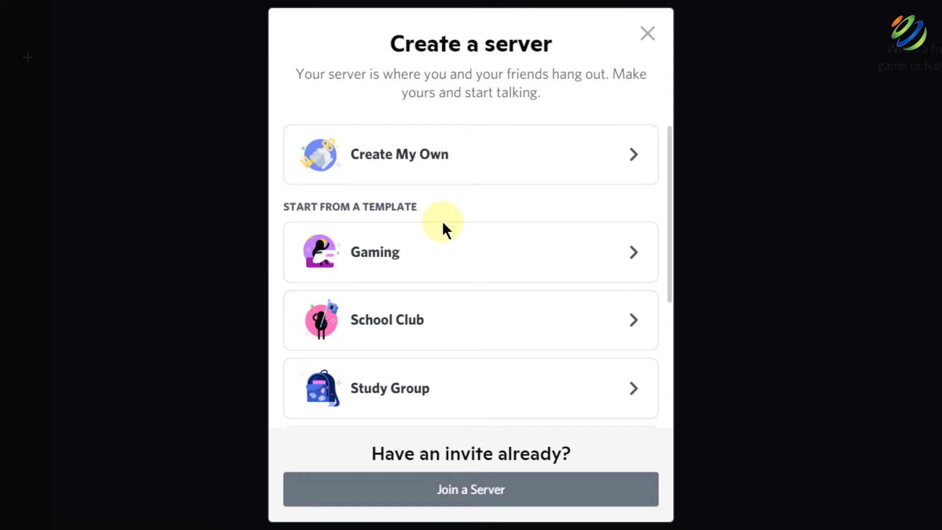
pyautogui.click(447, 170)
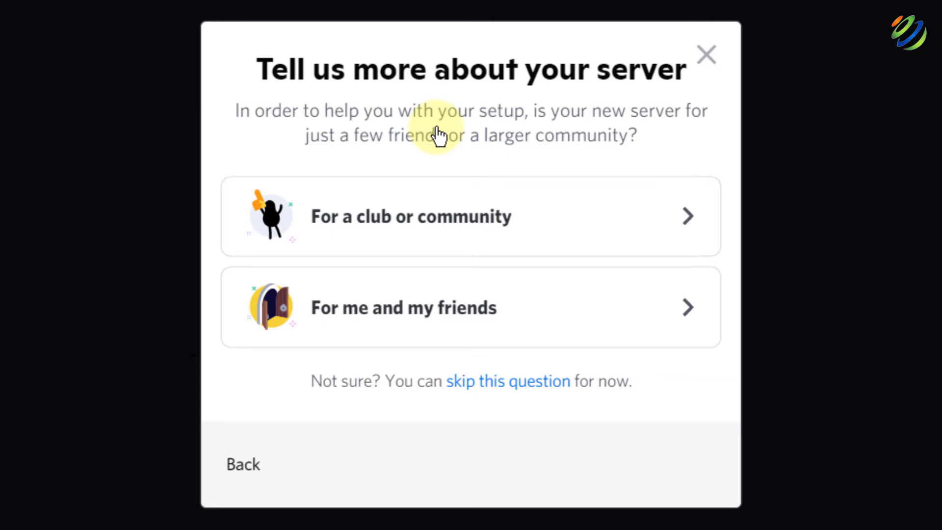
pyautogui.click(447, 293)
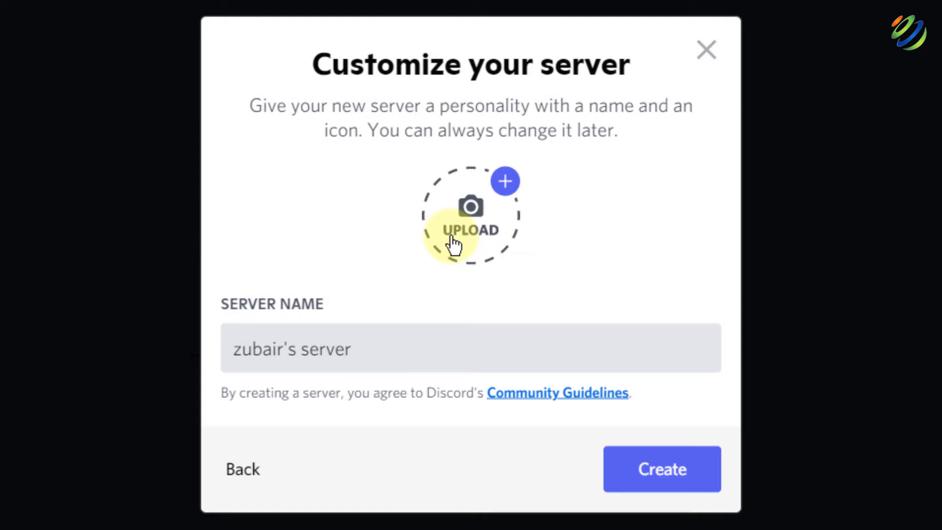
pyautogui.click(661, 478)
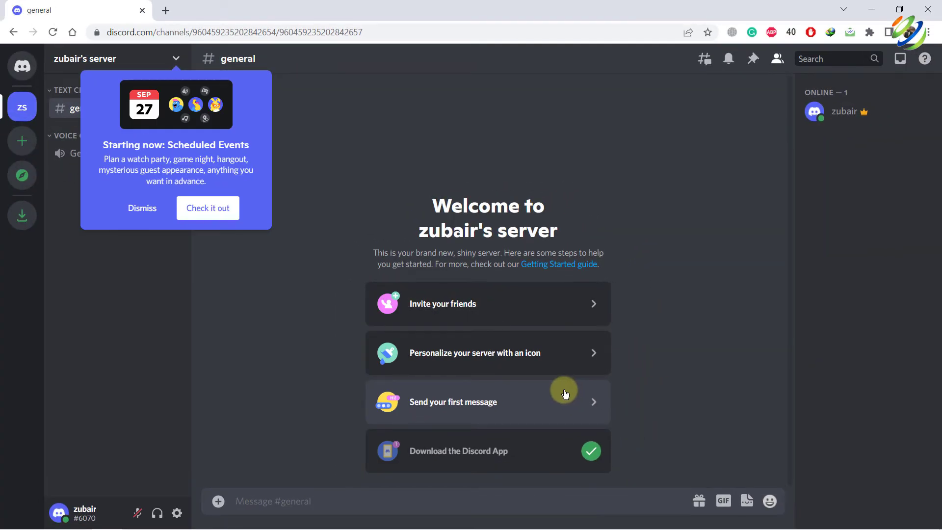
# Dismiss the introductory tips about scheduled events, the boost progress bar and personalized server invites
pyautogui.click(163, 212)
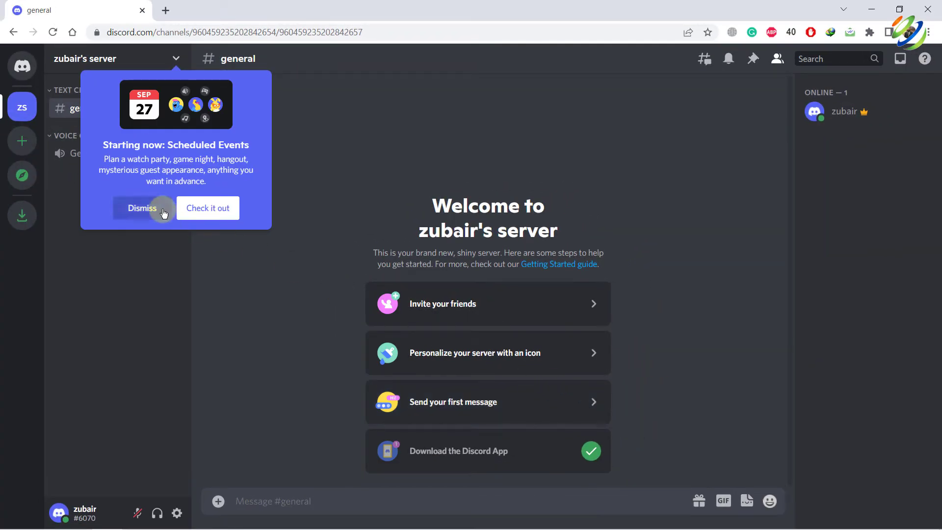
pyautogui.click(164, 212)
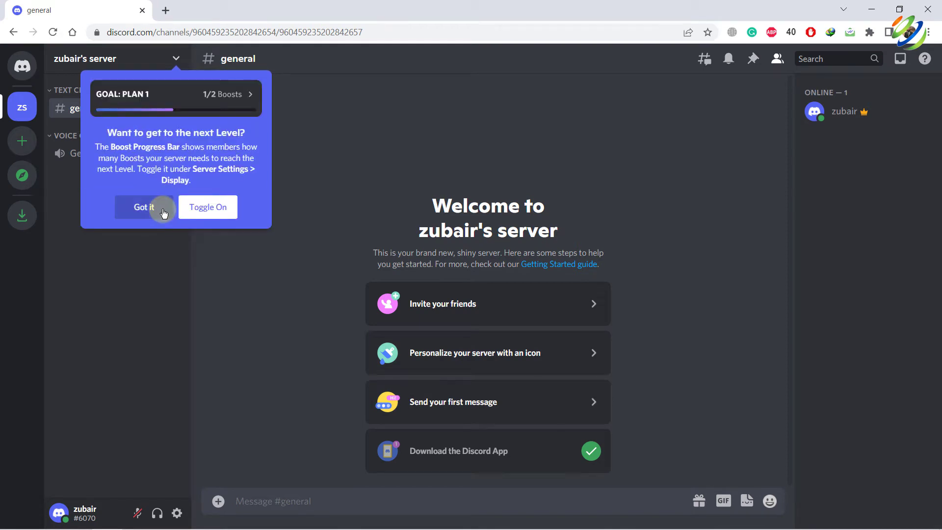
pyautogui.click(164, 212)
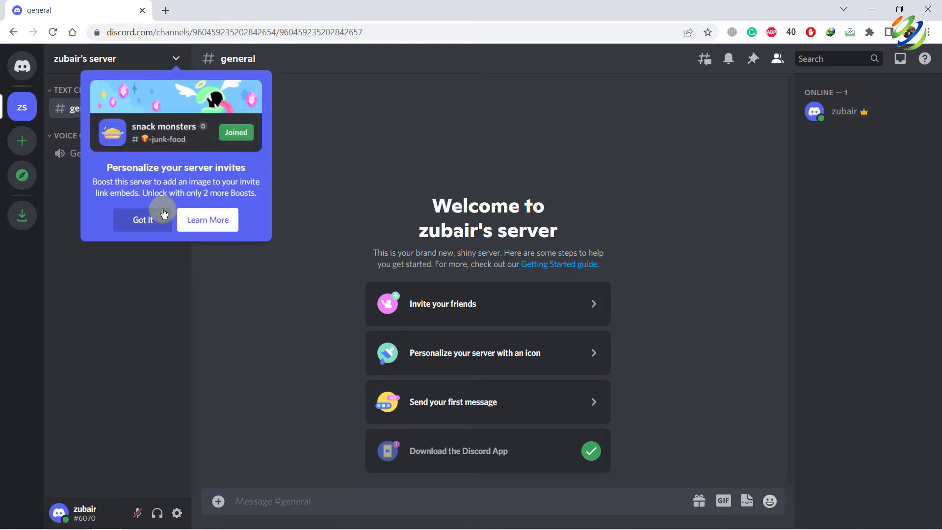
pyautogui.click(162, 219)
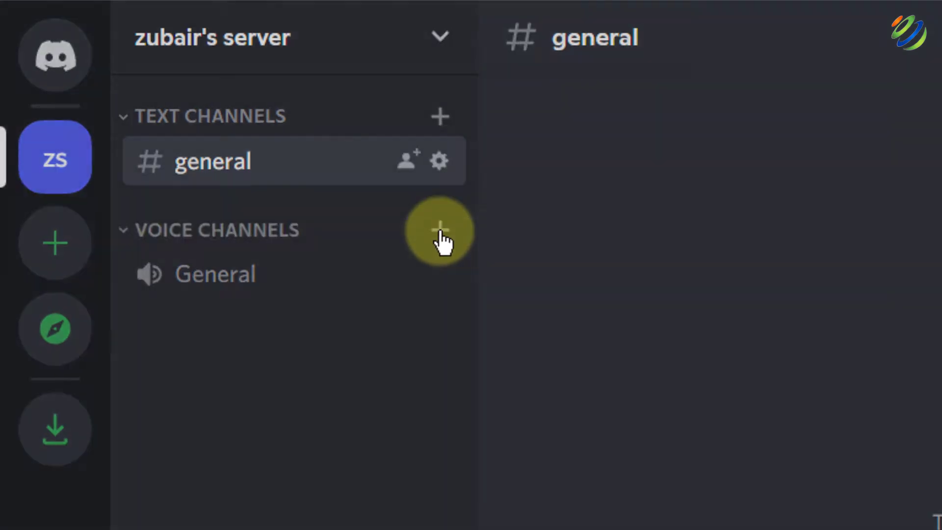
# Create a private text channel named skillsbuild in the Voice Channels category, without adding any members or roles
pyautogui.click(441, 235)
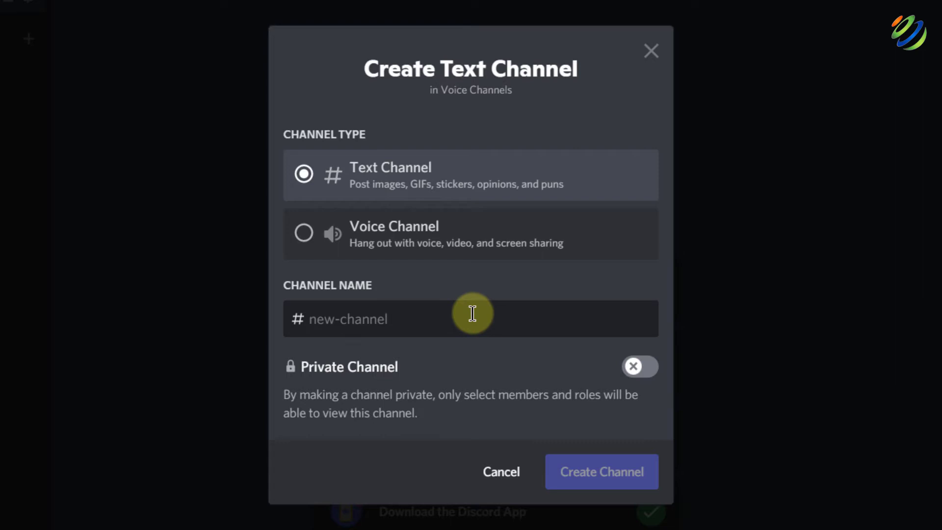
pyautogui.write('skills')
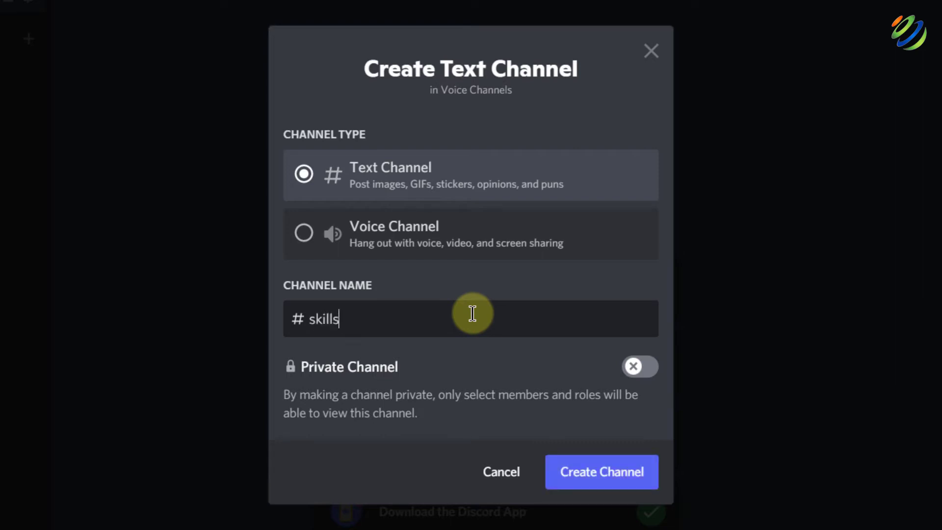
pyautogui.write('build')
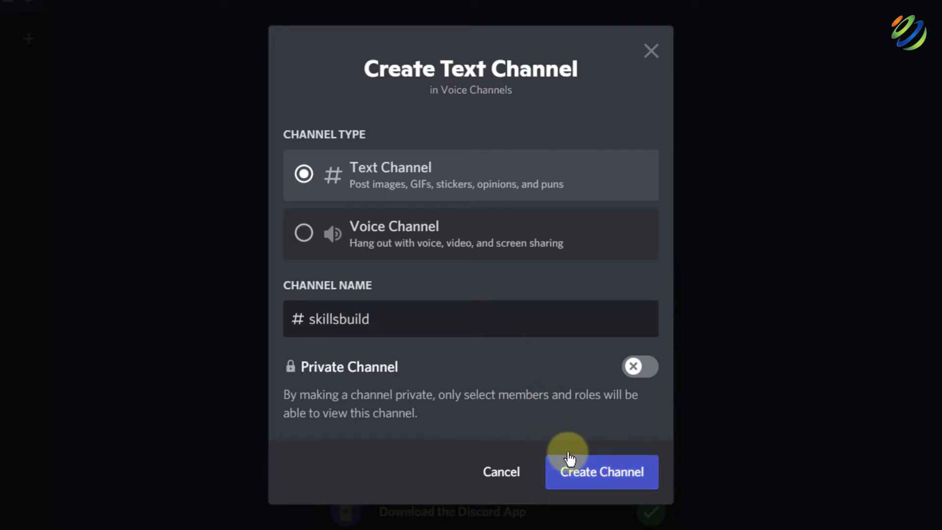
pyautogui.click(637, 368)
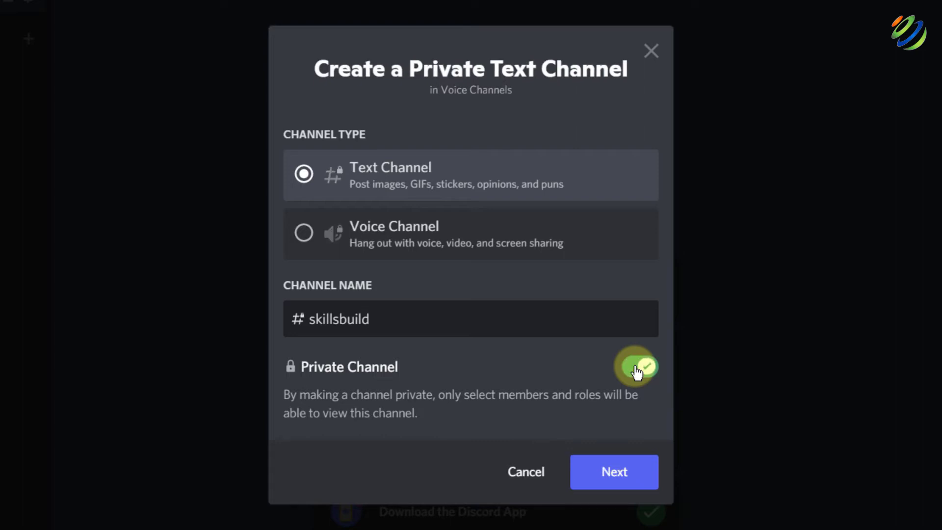
pyautogui.click(626, 469)
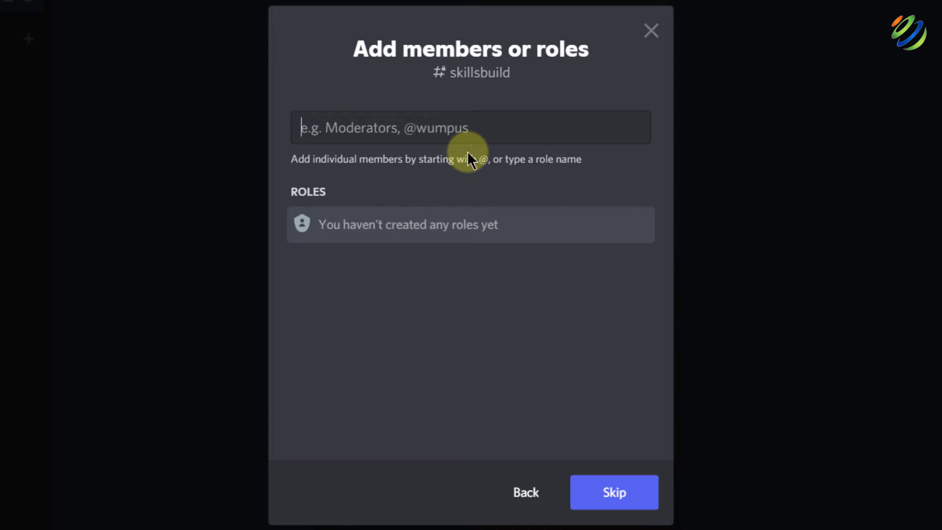
pyautogui.click(593, 496)
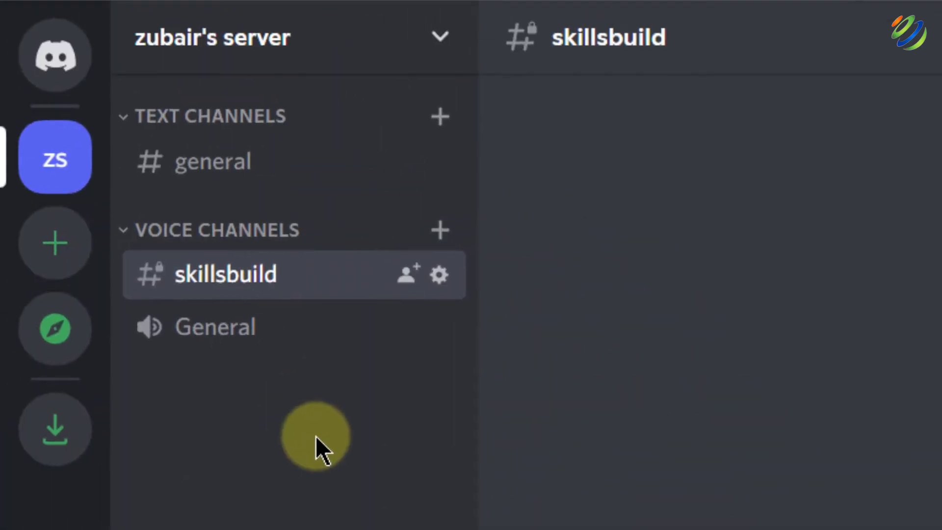
# Join the General voice channel and disconnect from it again
pyautogui.click(229, 328)
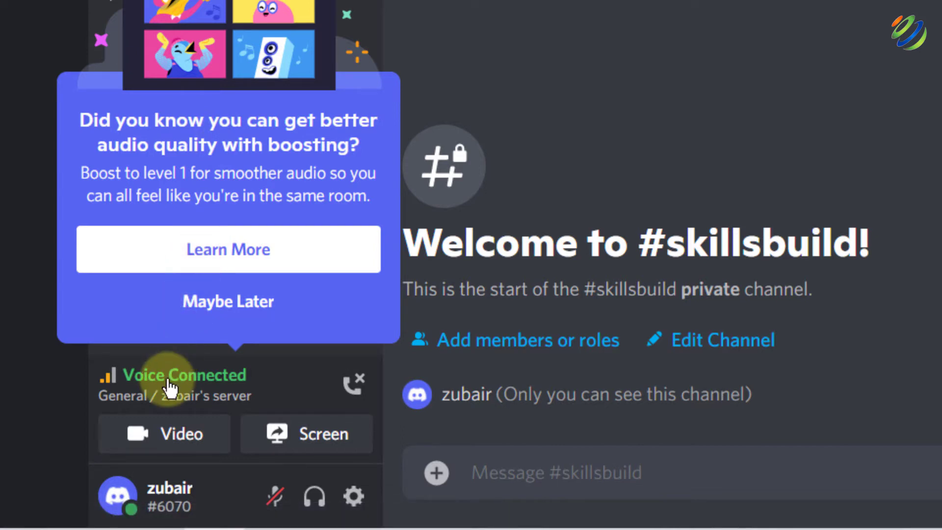
pyautogui.click(356, 387)
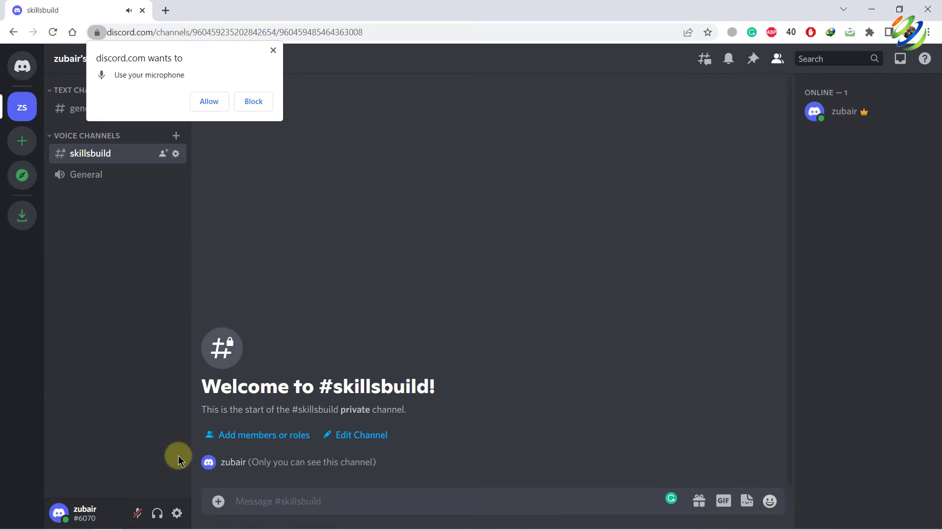
# Open the new server's options and review its invite, mute duration and notification choices
pyautogui.click(22, 108)
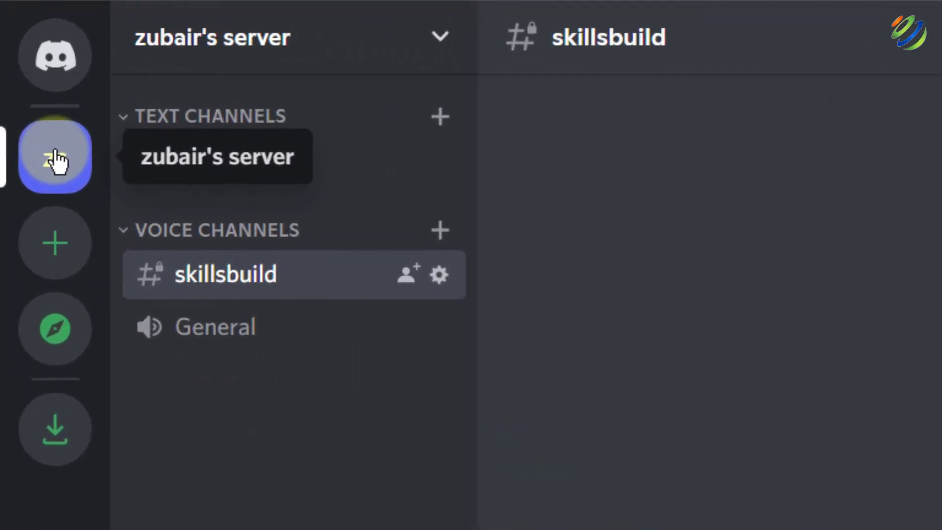
pyautogui.rightClick(56, 156)
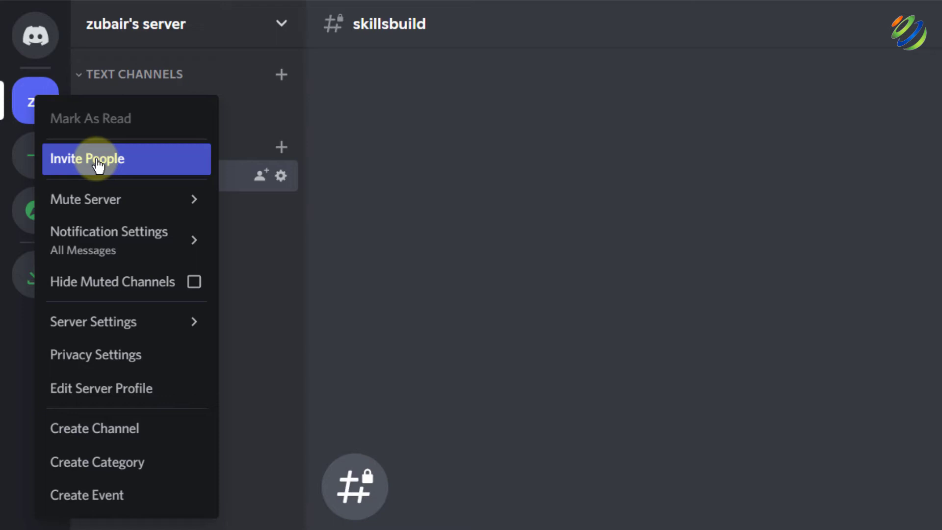
pyautogui.moveTo(156, 204)
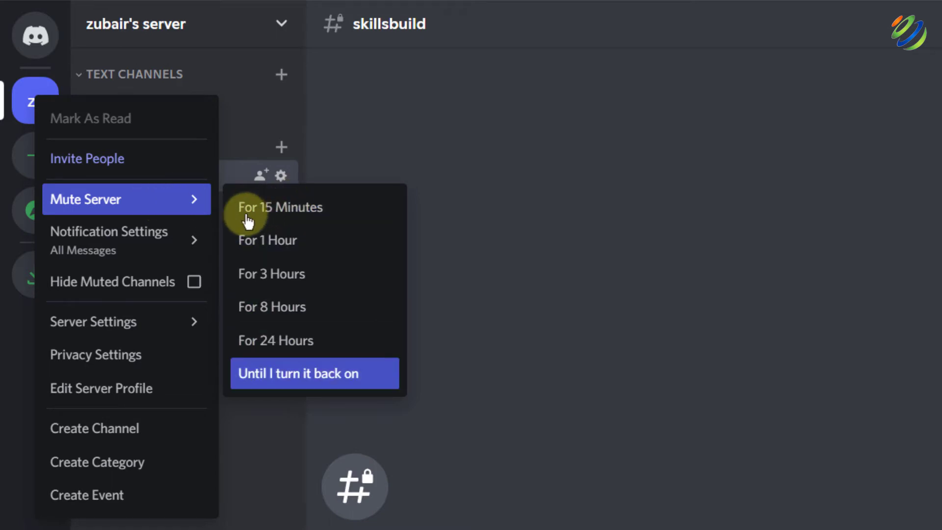
pyautogui.moveTo(154, 252)
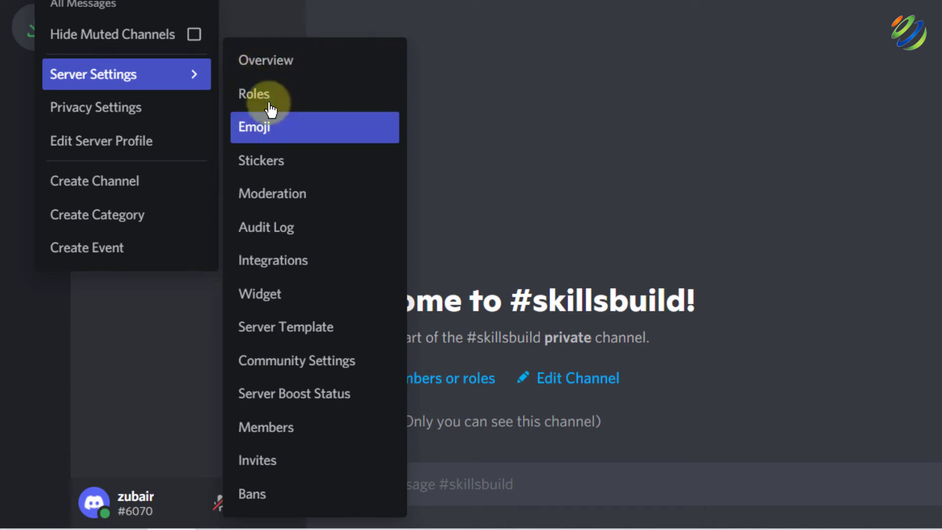
# Review the Server Settings entries, including Roles, Emoji, Moderation, Integrations, Server Template, Community Settings, Server Boost Status and Members
pyautogui.press('Down')
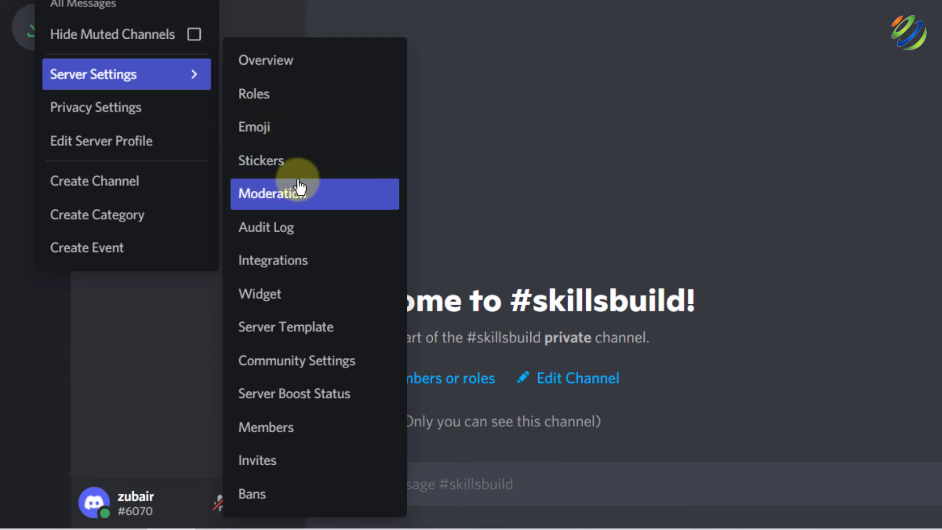
pyautogui.press('Down')
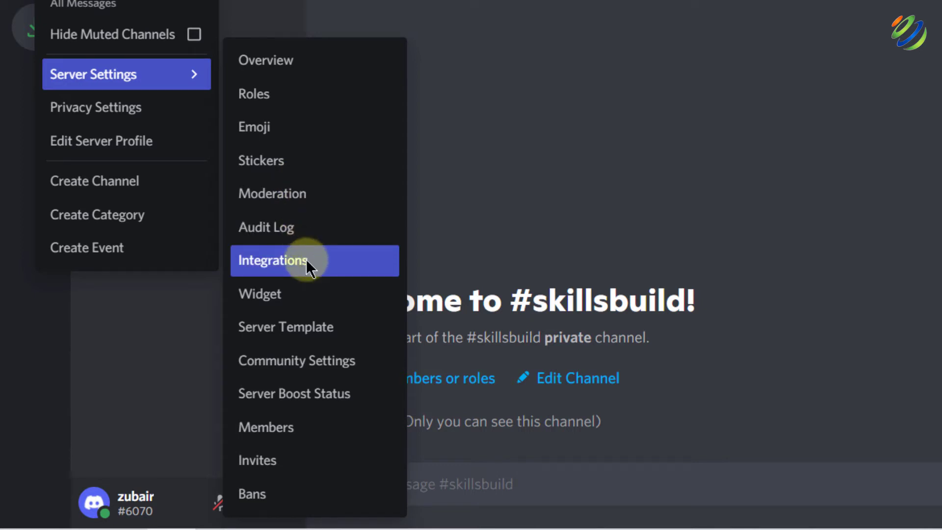
pyautogui.press('Up')
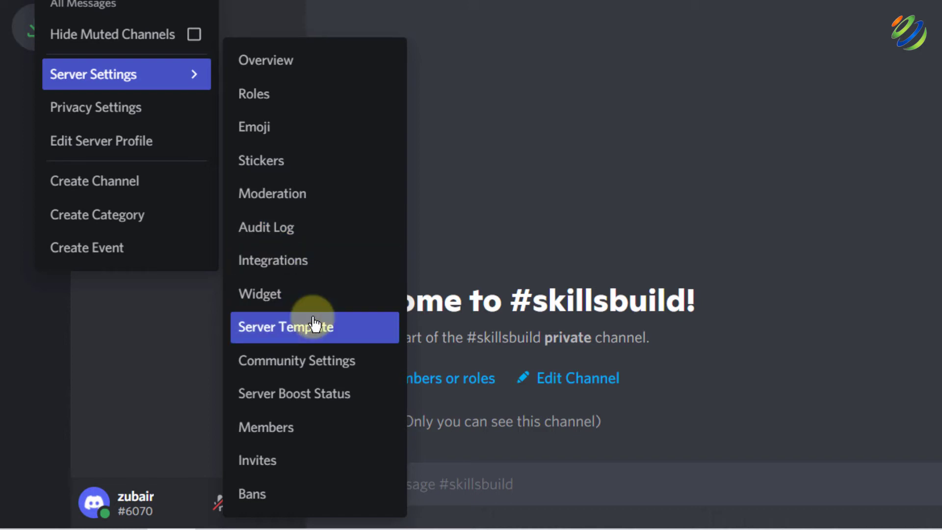
pyautogui.press('Down')
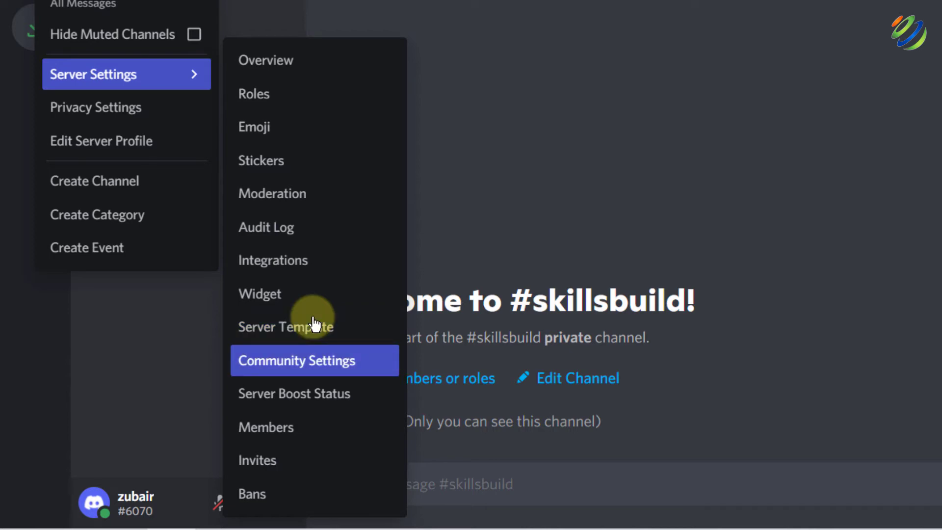
pyautogui.press('Down')
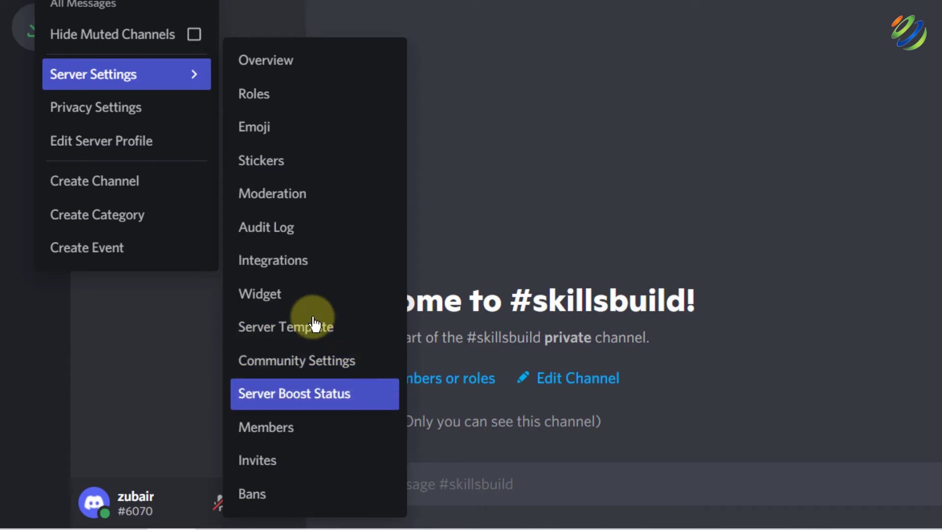
pyautogui.press('Down')
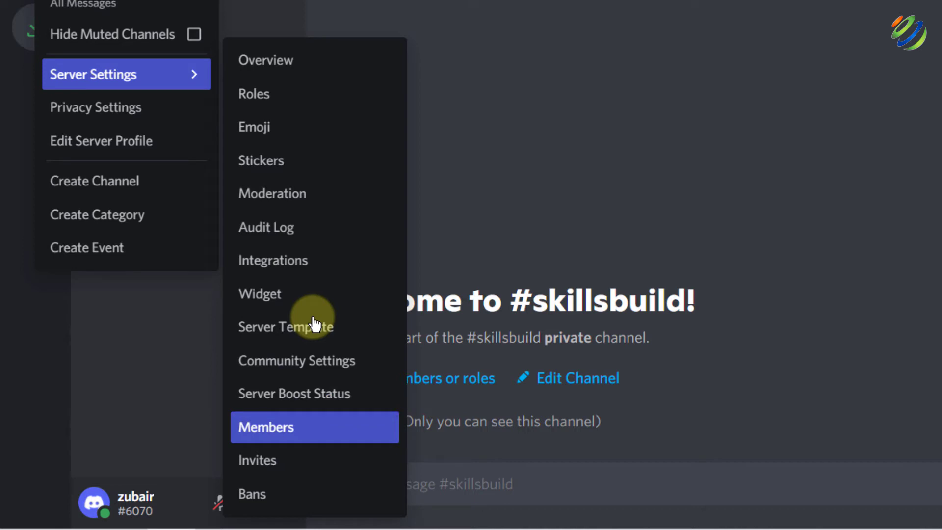
pyautogui.press('Down')
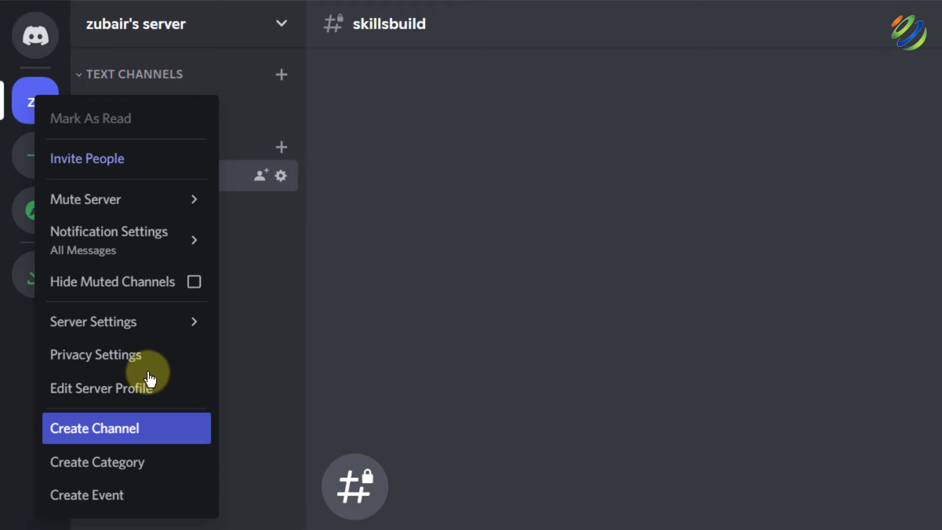
# Review the server's options for creating a channel, category or event, then close them
pyautogui.press('Down')
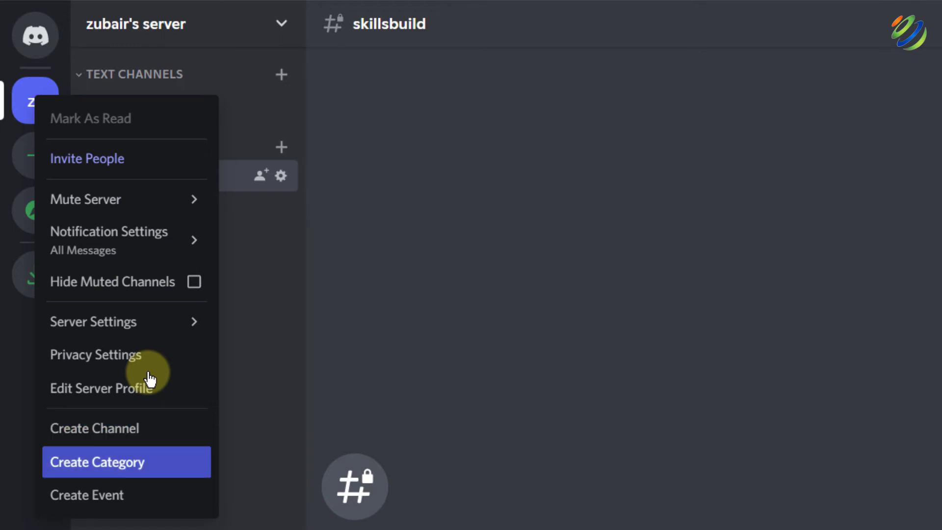
pyautogui.press('Down')
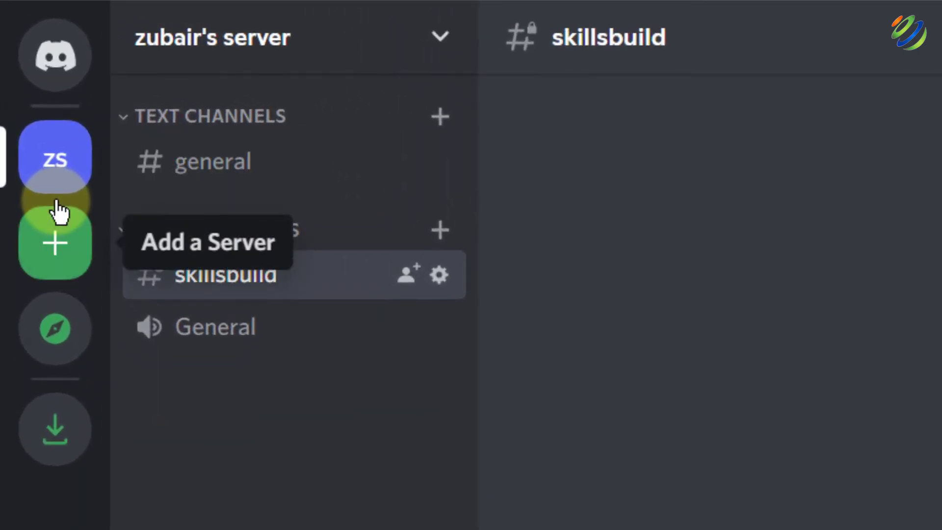
pyautogui.press('Down')
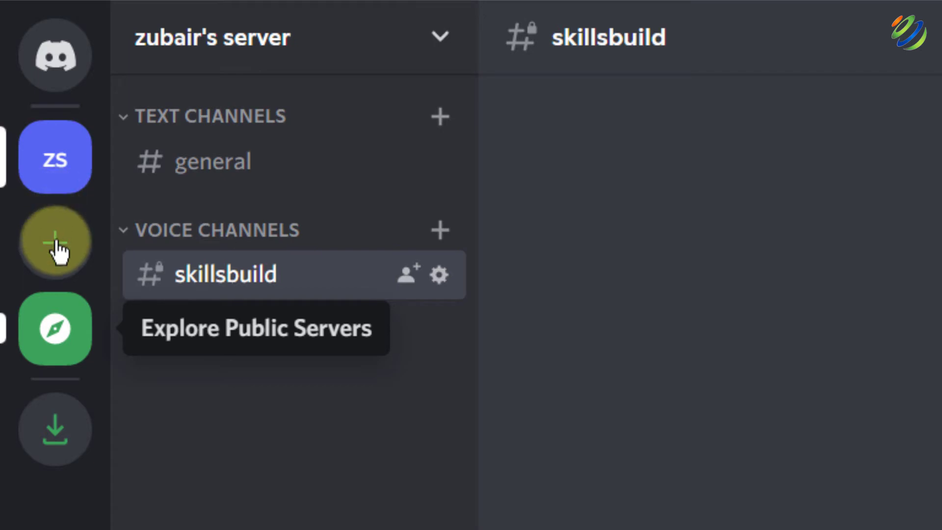
# Explore the public servers by searching for Cricket communities and look through the results
pyautogui.click(55, 328)
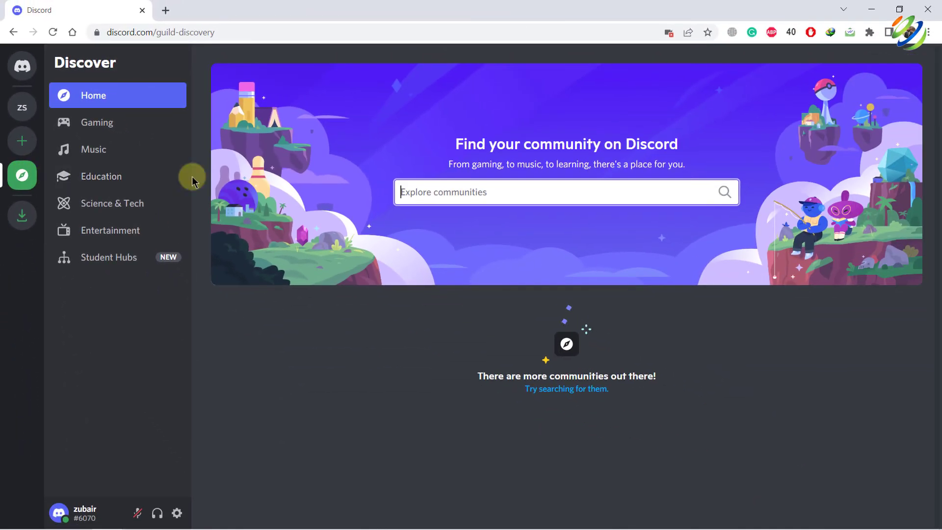
pyautogui.click(432, 184)
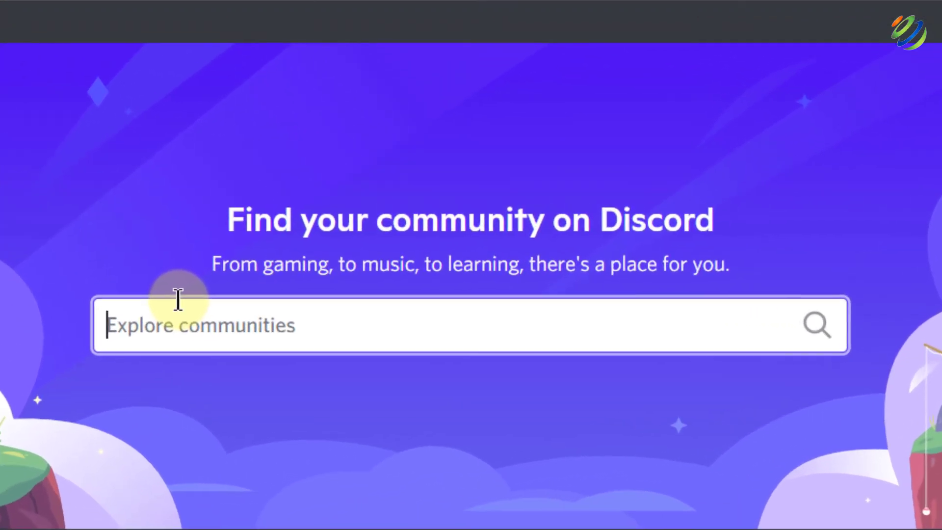
pyautogui.write('qricket')
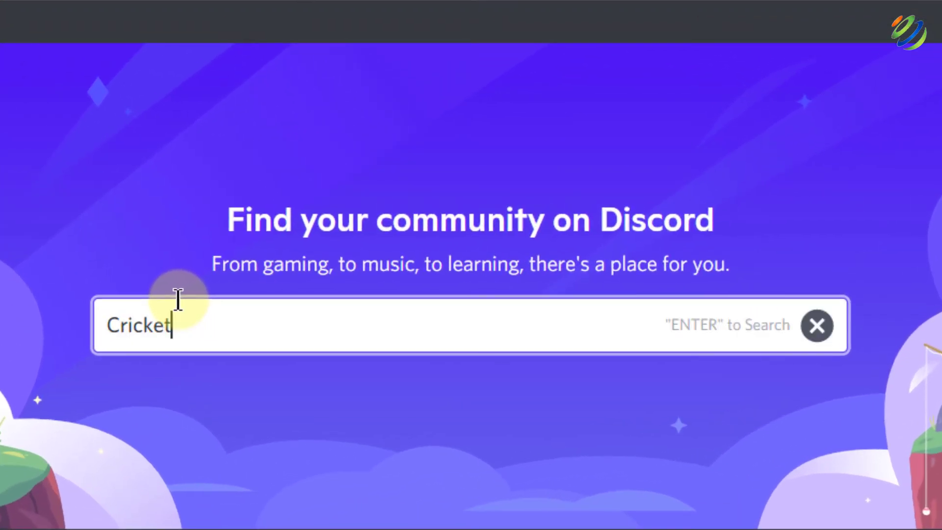
pyautogui.press('Return')
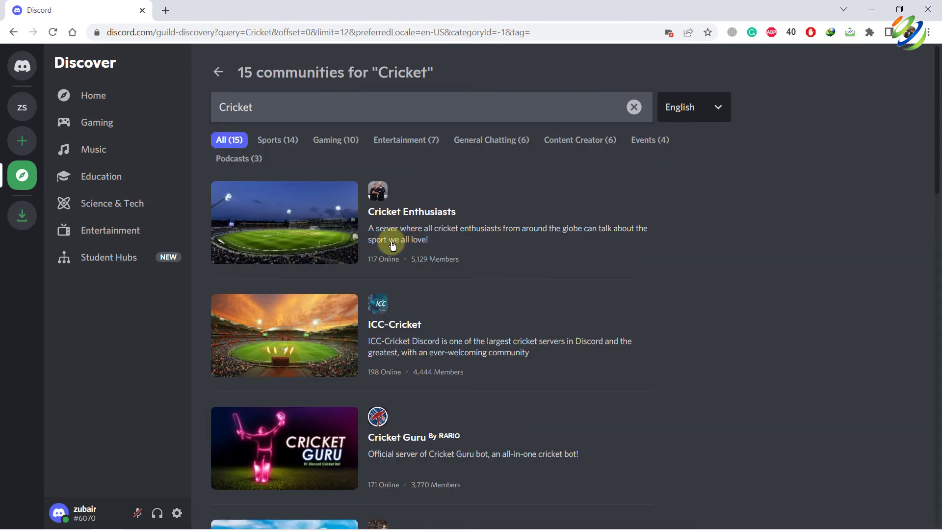
pyautogui.scroll(-5, 390, 243)
pyautogui.scroll(-7, 392, 245)
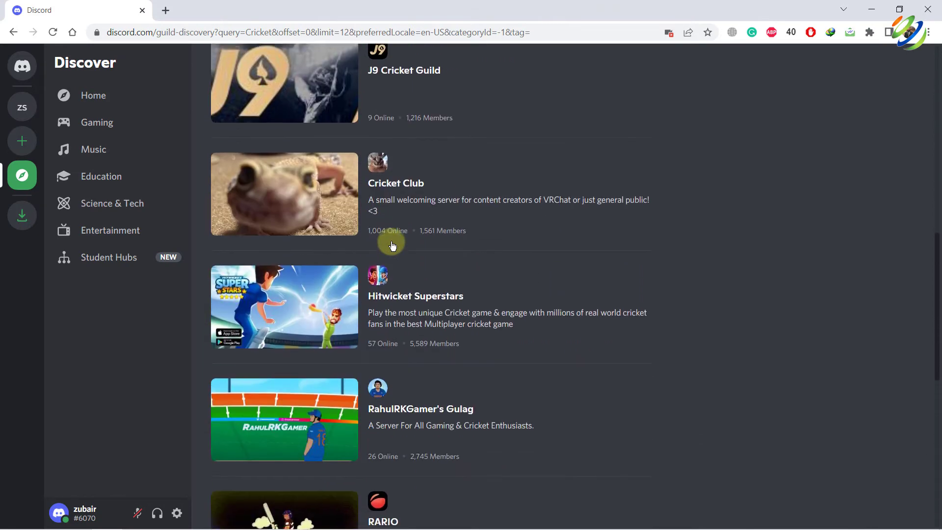
pyautogui.scroll(12, 390, 243)
# Search the public communities for football and look through the listed servers
pyautogui.click(335, 111)
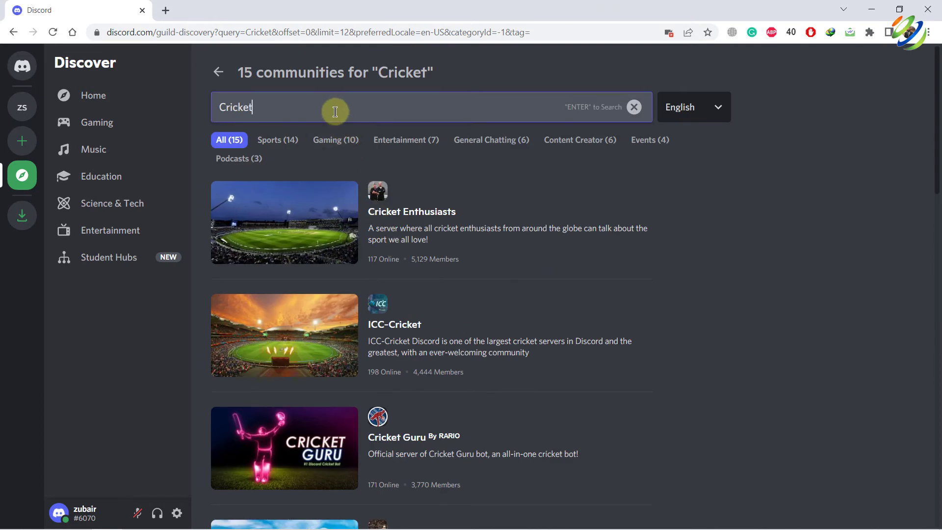
pyautogui.hotkey('ctrl', 'a')
pyautogui.write('footb')
pyautogui.press('Return')
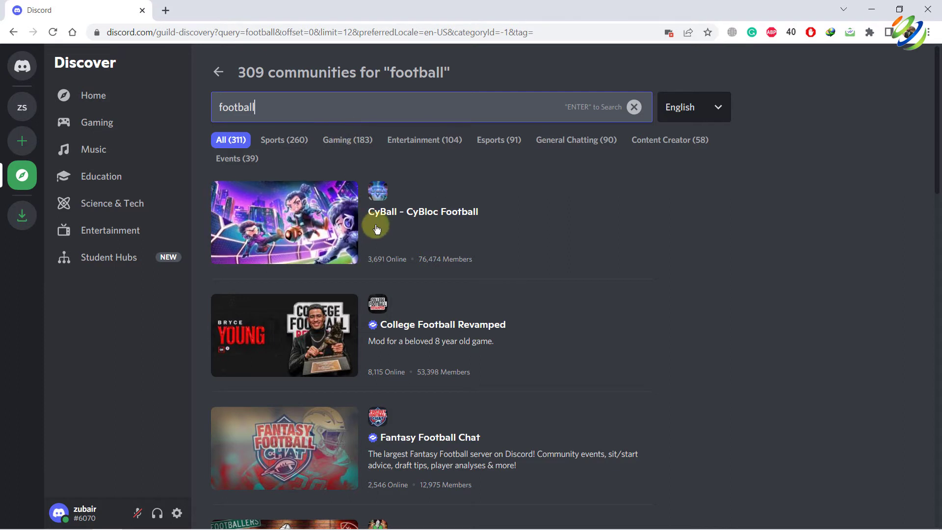
pyautogui.scroll(-4, 377, 229)
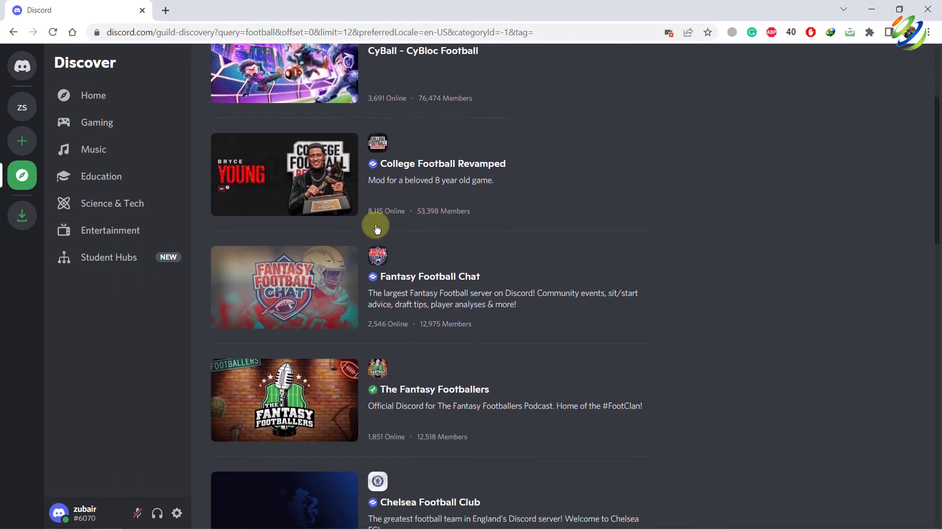
pyautogui.scroll(-3, 376, 228)
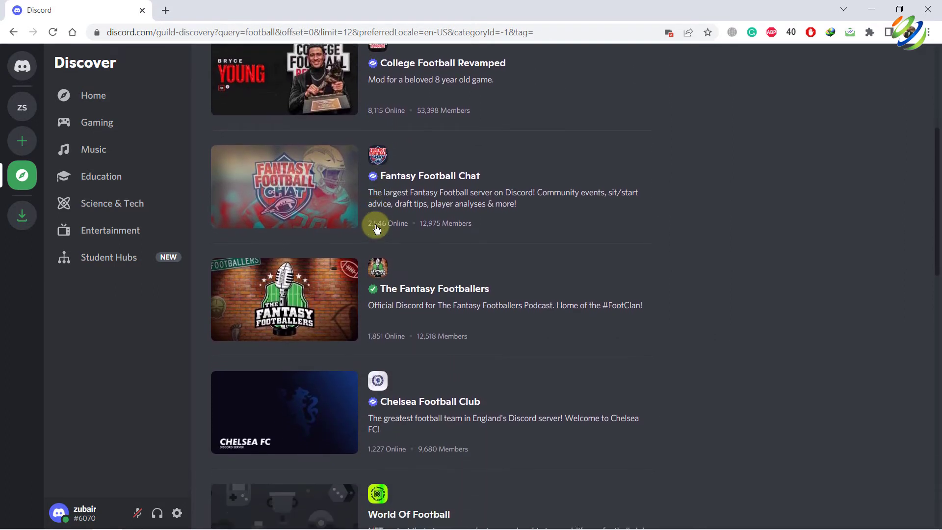
pyautogui.scroll(-7, 376, 228)
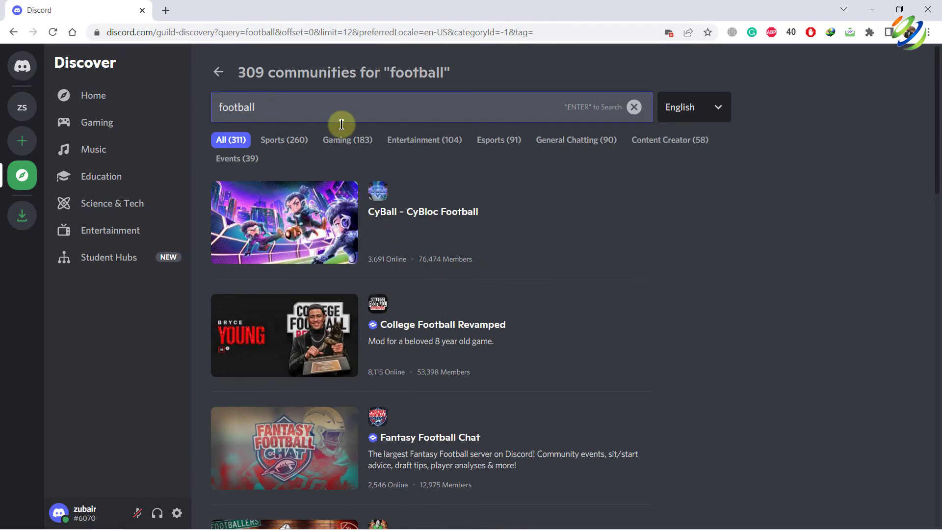
# Search the communities for cricekt and preview the ICC-Cricket server, dismissing its welcome message
pyautogui.hotkey('ctrl', 'a')
pyautogui.write('cricekt')
pyautogui.press('Return')
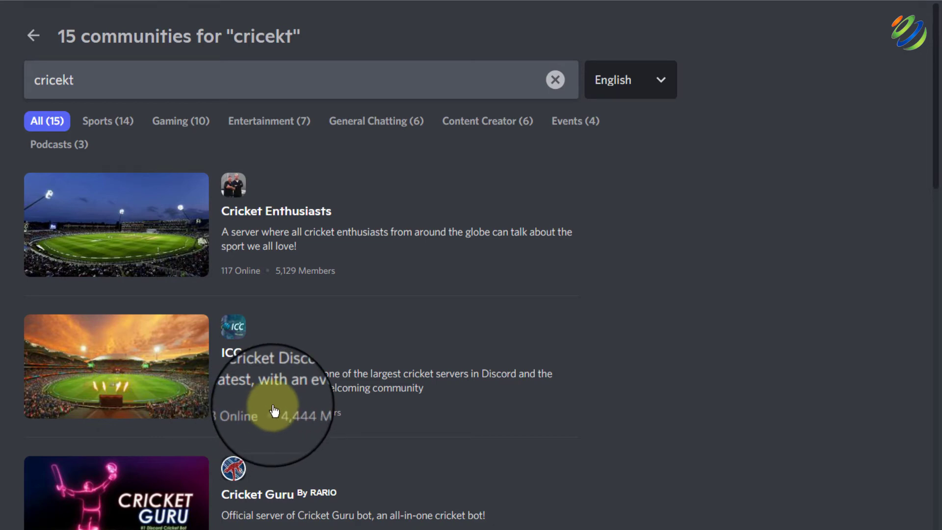
pyautogui.click(145, 357)
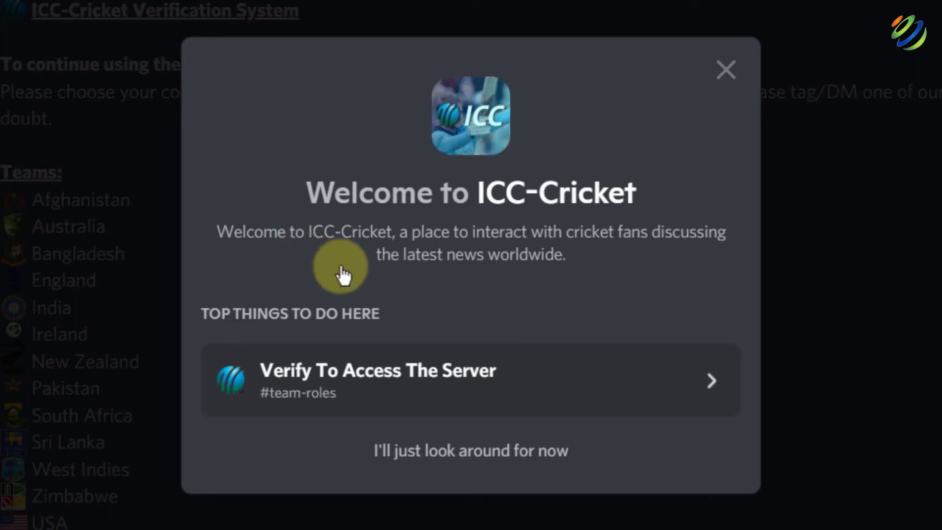
pyautogui.click(666, 406)
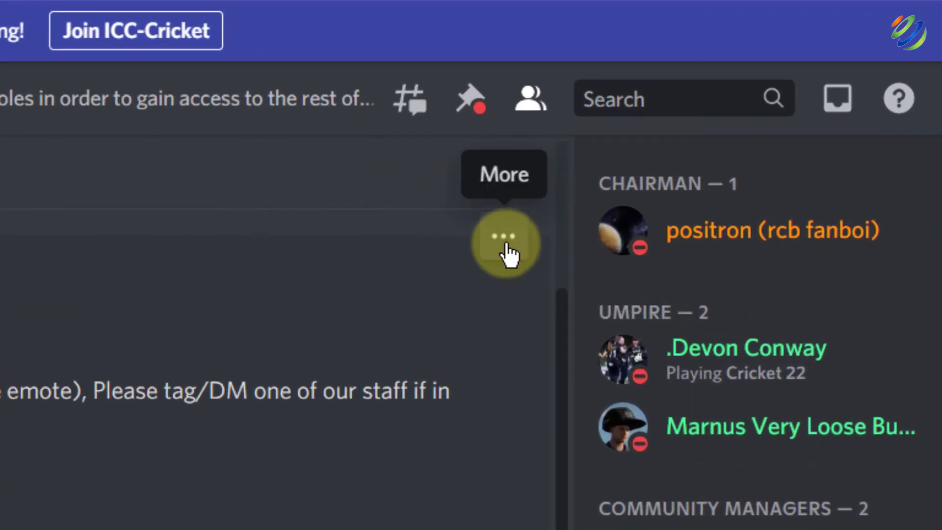
# Review the additional options for the verification message in the team-roles channel and close them
pyautogui.click(505, 240)
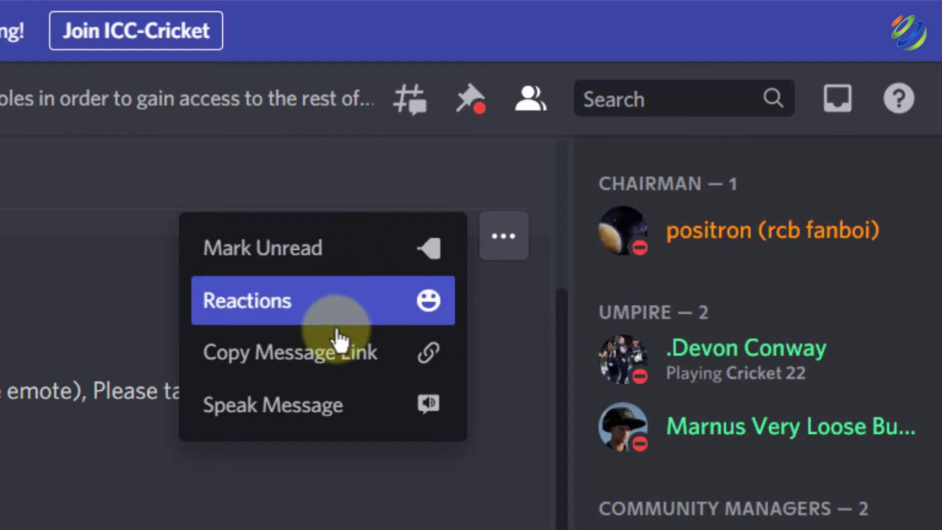
pyautogui.press('Down')
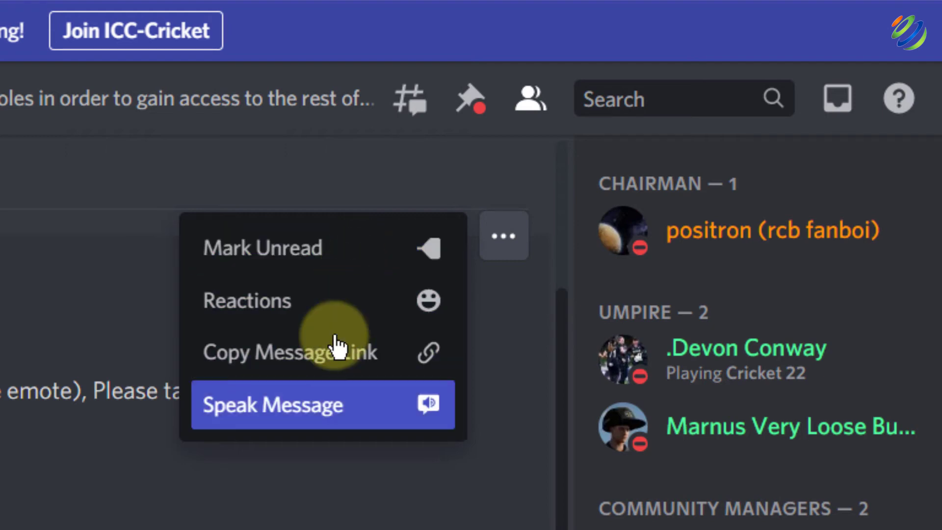
pyautogui.click(105, 161)
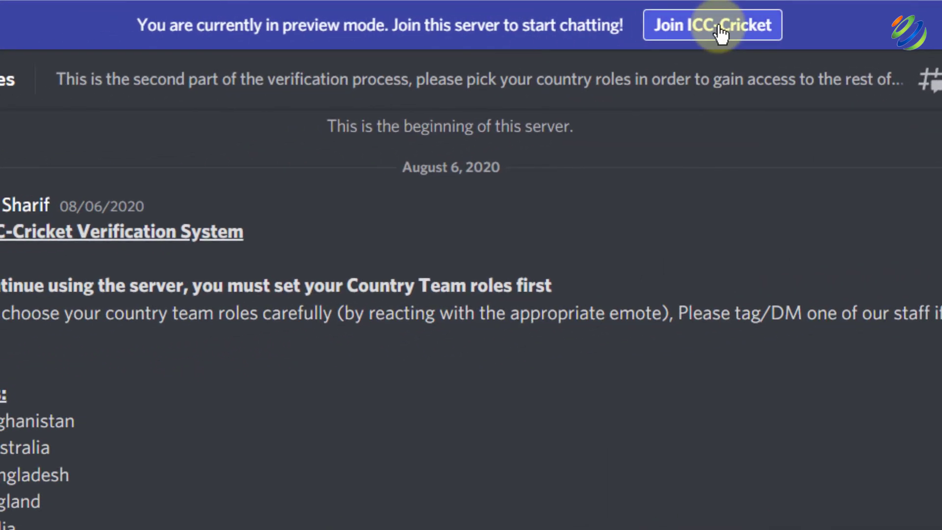
# Join the ICC-Cricket server and complete its entry requirements by agreeing to the server rules and submitting
pyautogui.click(720, 33)
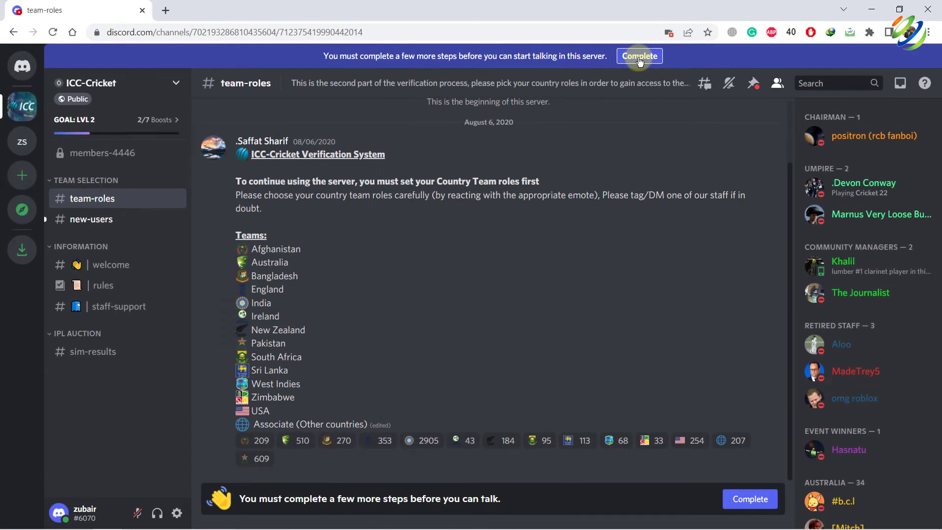
pyautogui.click(639, 57)
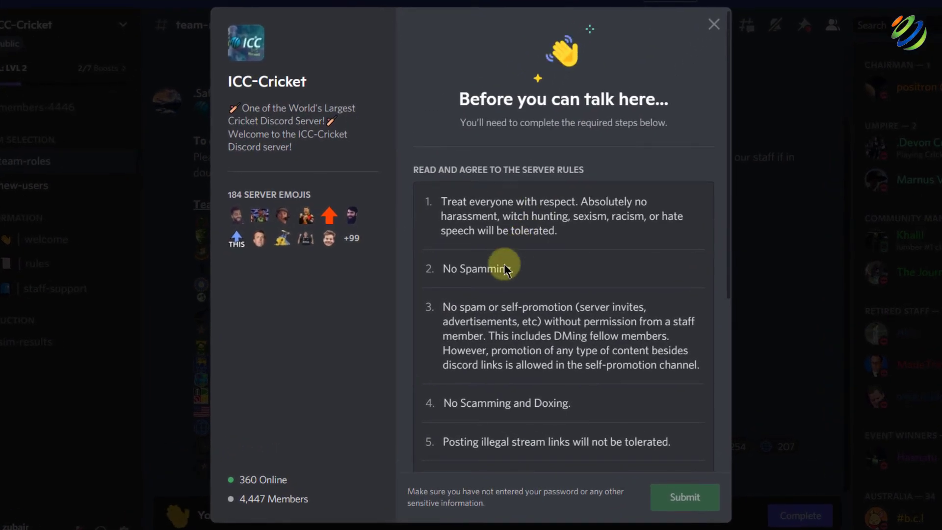
pyautogui.scroll(-1, 506, 267)
pyautogui.scroll(-5, 506, 267)
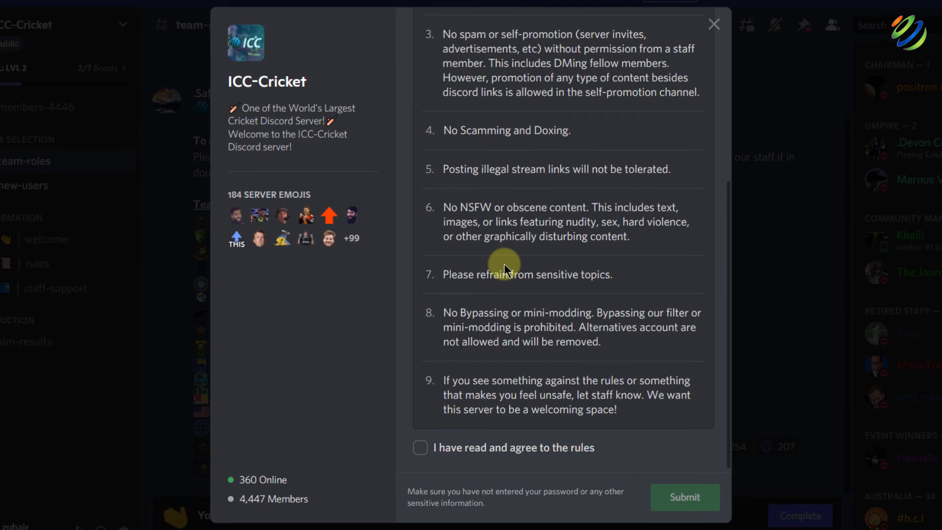
pyautogui.click(421, 449)
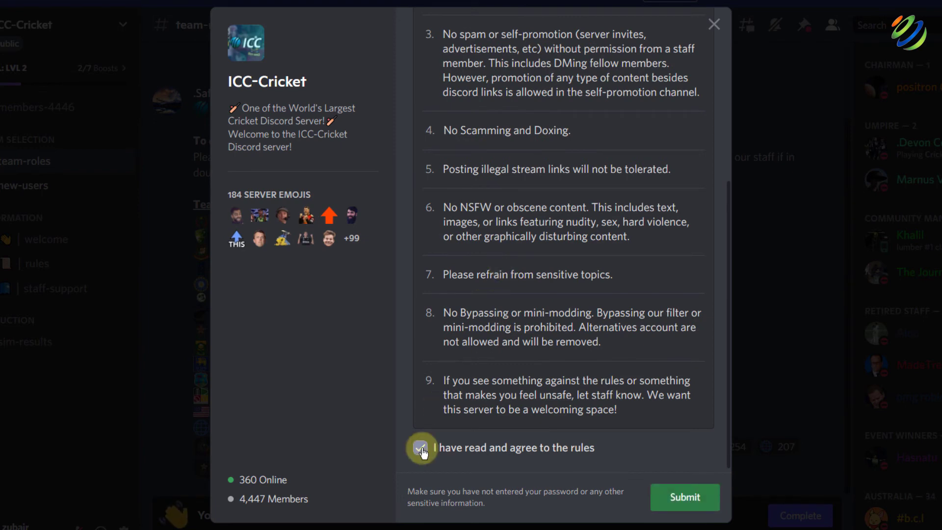
pyautogui.click(674, 500)
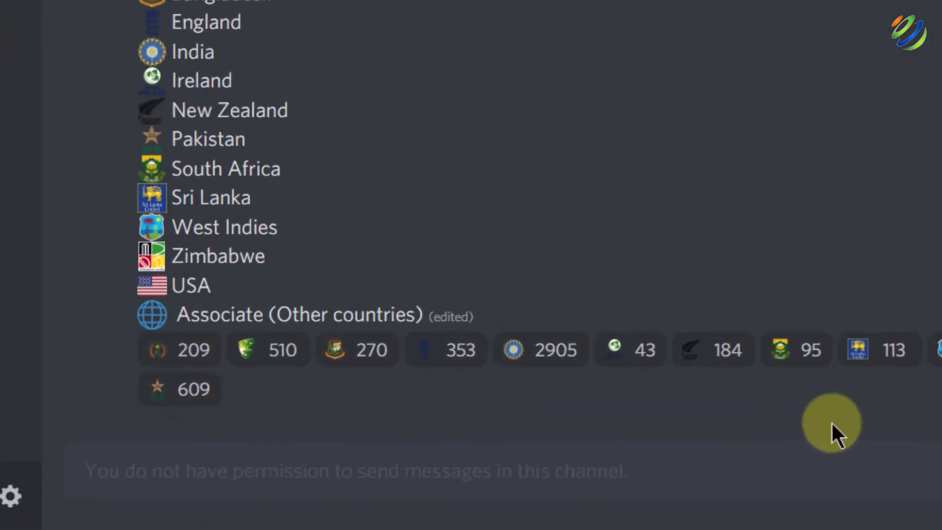
# Toggle the Pakistan team role in the team-roles channel and check the direct messages from YAGPDB.xyz
pyautogui.click(152, 372)
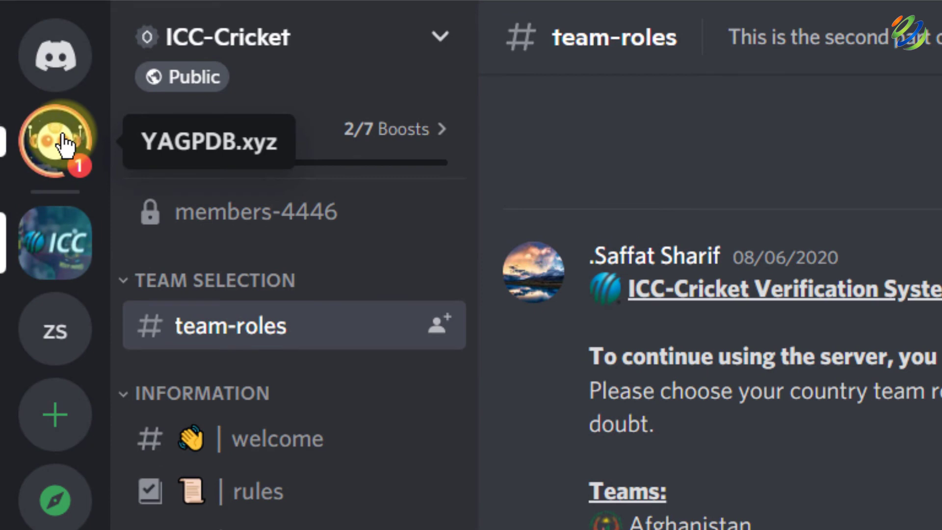
pyautogui.click(63, 143)
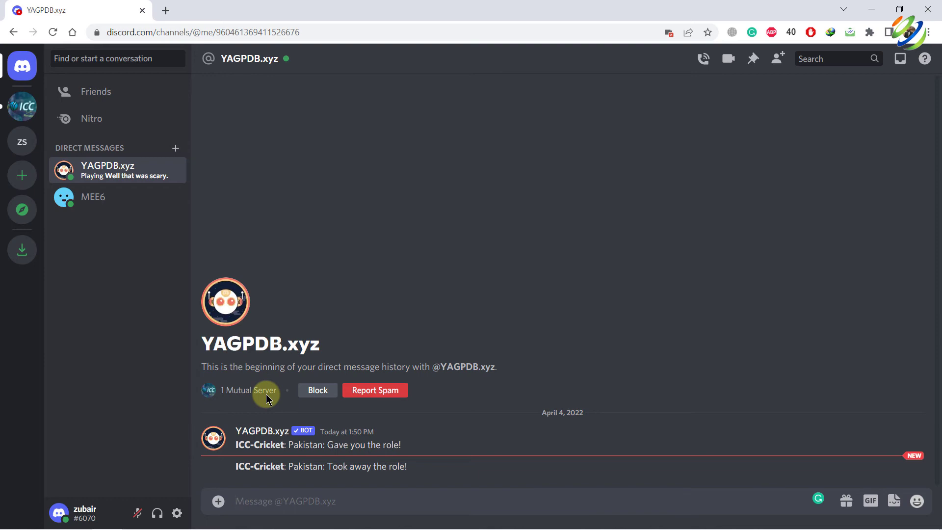
pyautogui.click(265, 393)
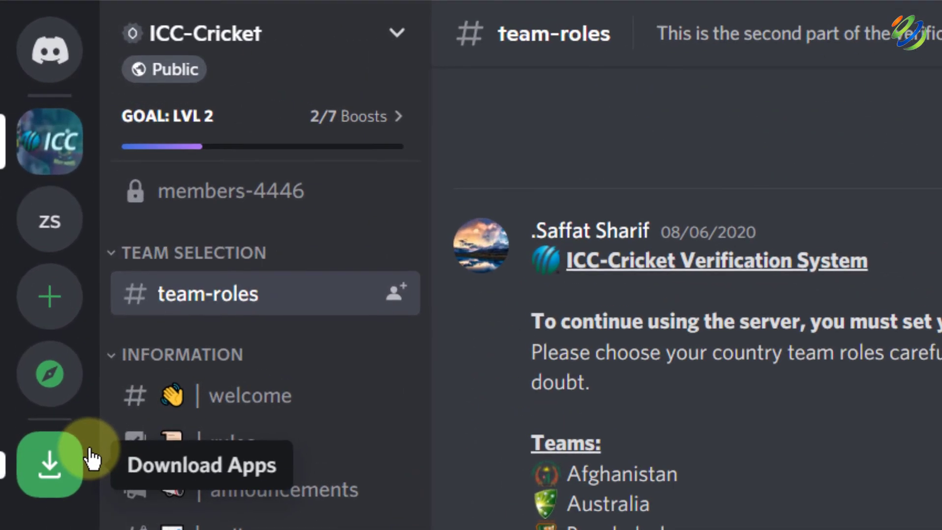
# Review the desktop and mobile app download options and close them
pyautogui.click(46, 474)
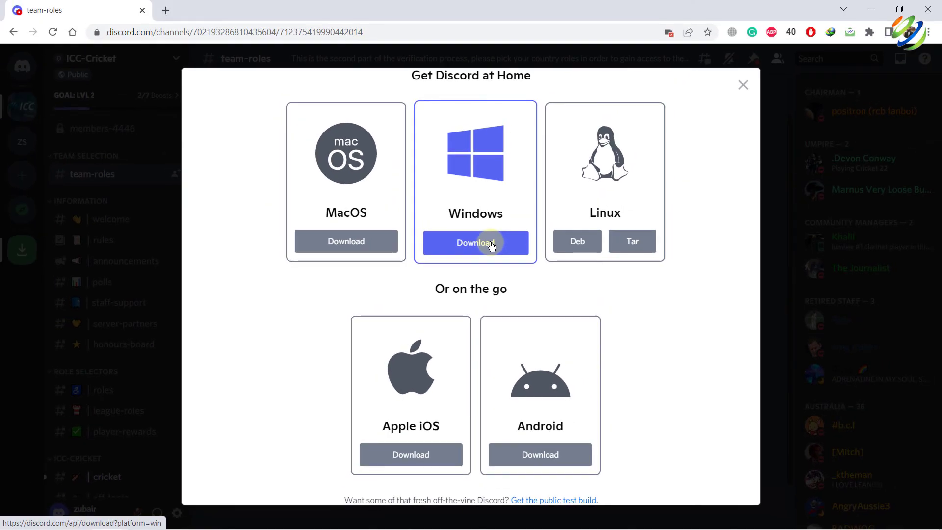
pyautogui.click(743, 85)
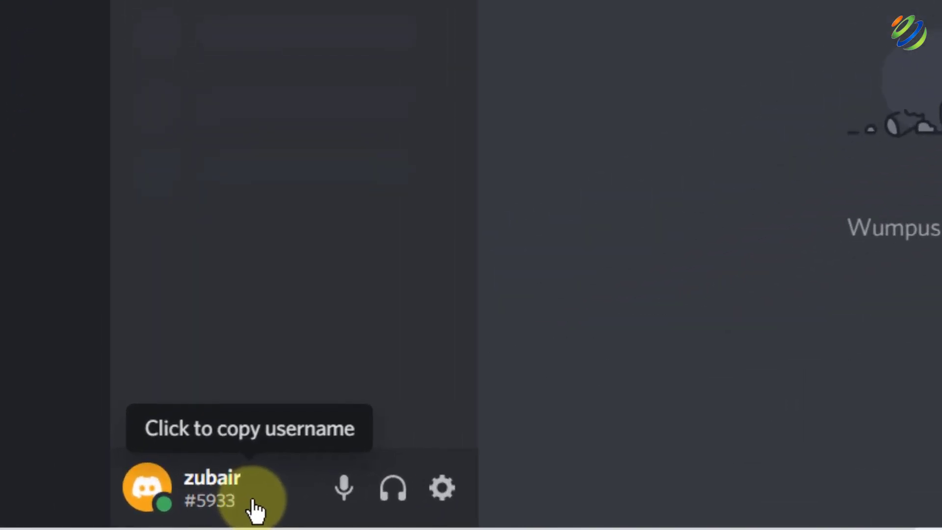
# Copy the desktop app account's Discord tag and send that account a friend request from the browser account
pyautogui.click(254, 512)
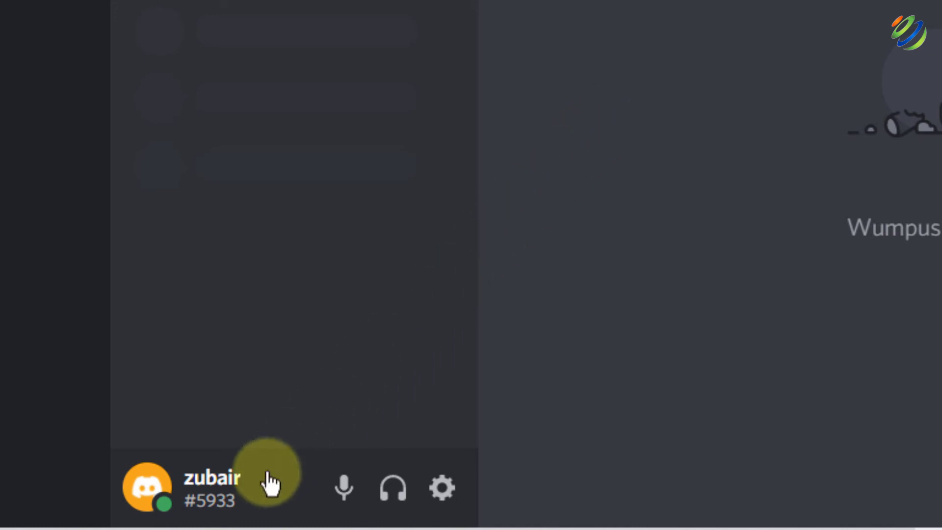
pyautogui.click(257, 497)
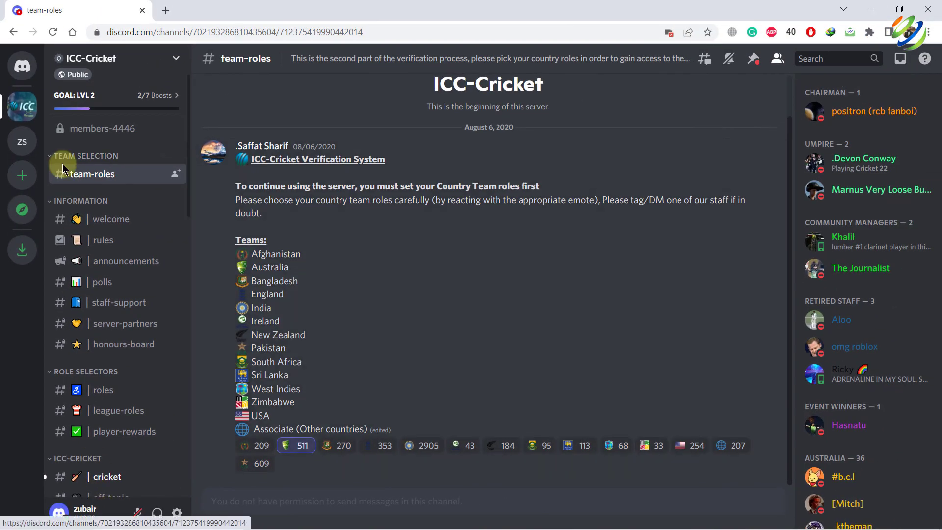
pyautogui.click(28, 78)
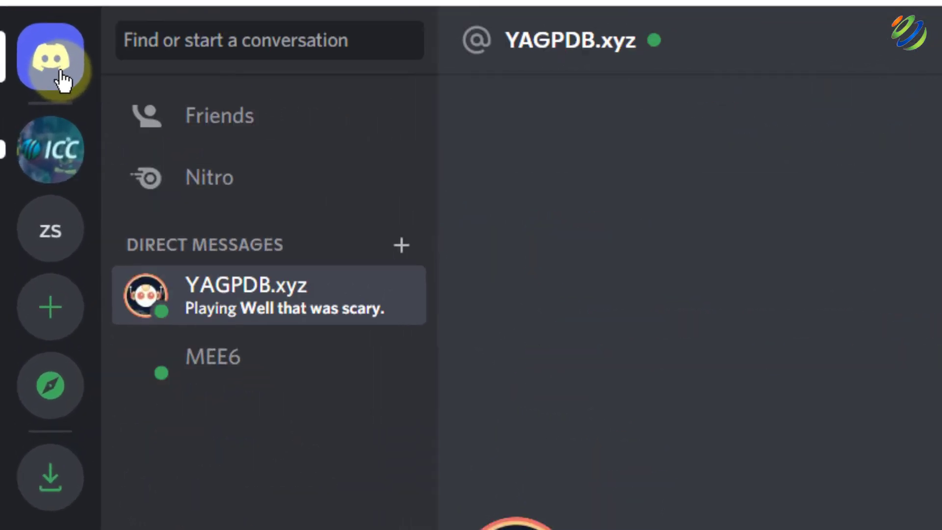
pyautogui.click(68, 78)
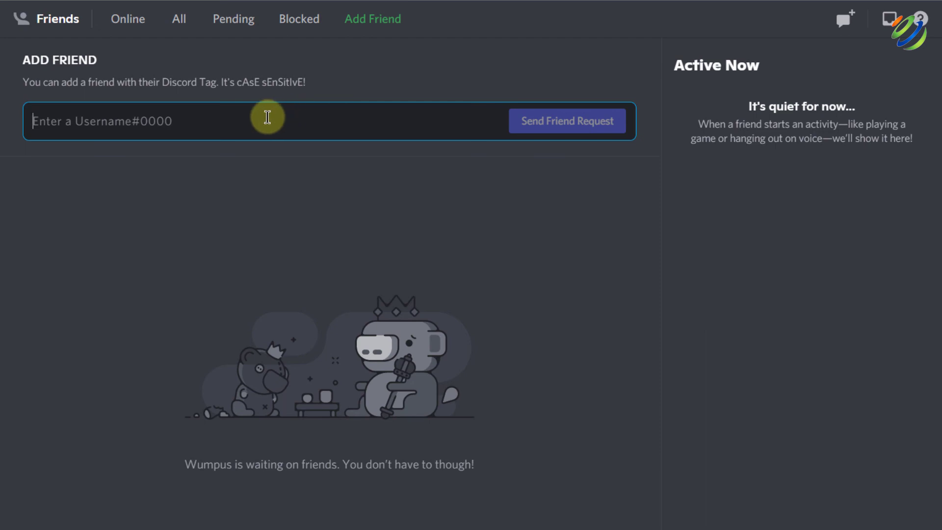
pyautogui.write('v')
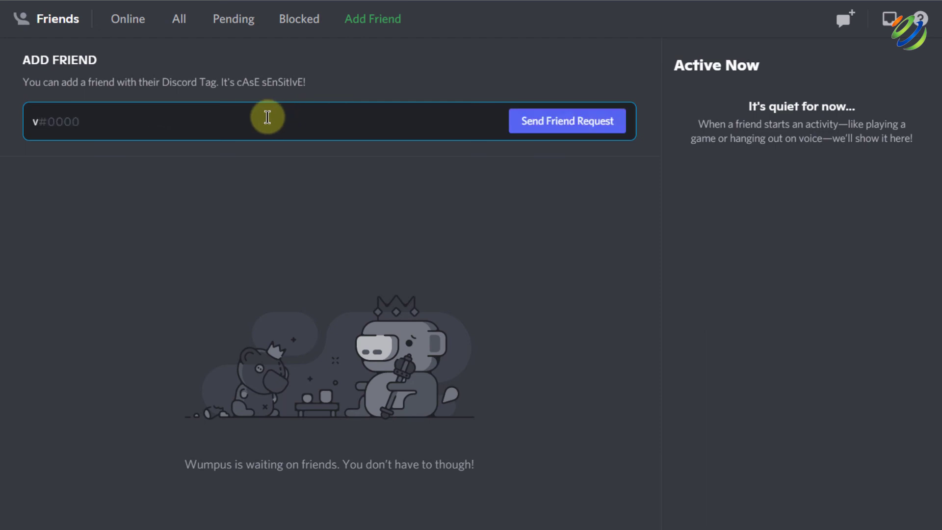
pyautogui.press('BackSpace')
pyautogui.hotkey('ctrl', 'v')
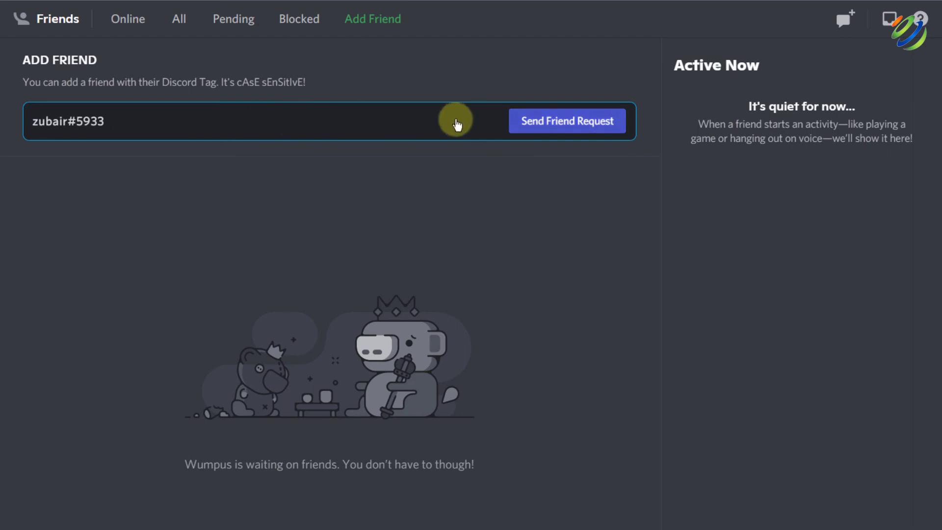
pyautogui.click(589, 126)
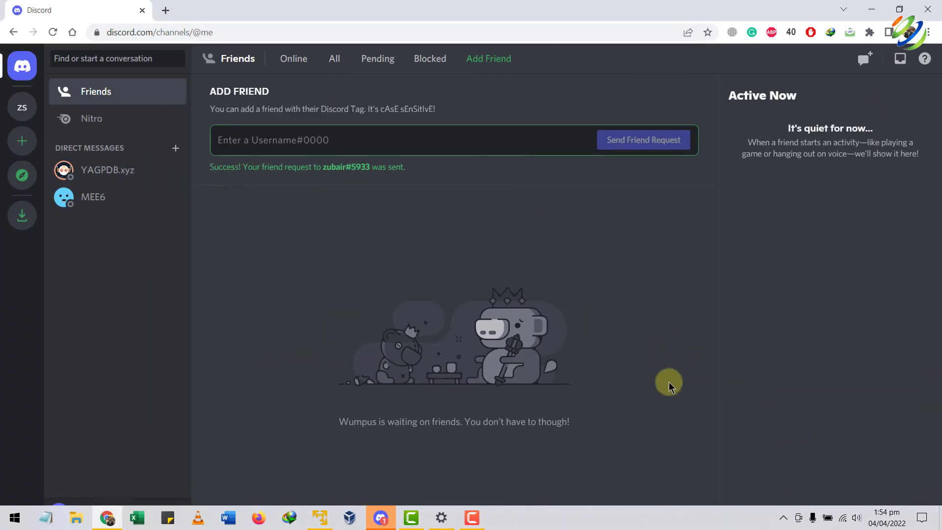
# Switch to the Discord desktop app, accept the pending incoming friend request and show all friends
pyautogui.click(386, 518)
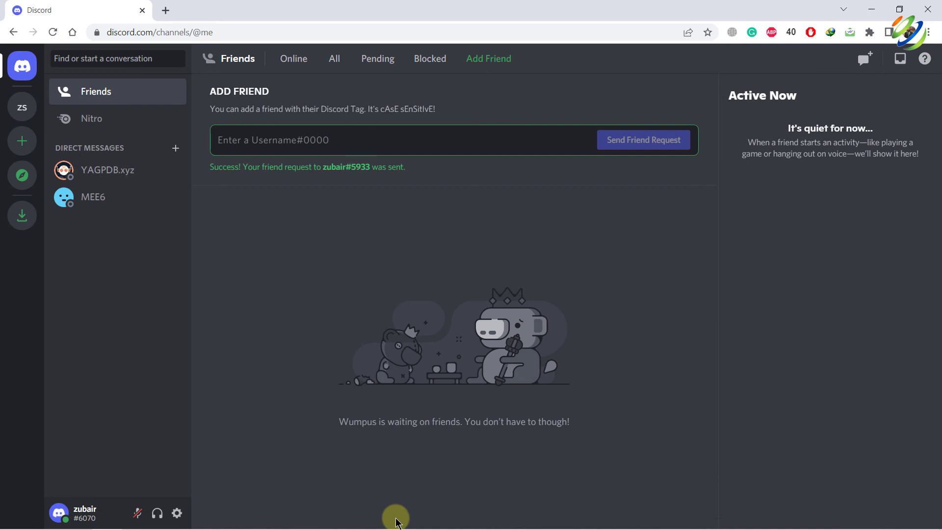
pyautogui.click(374, 61)
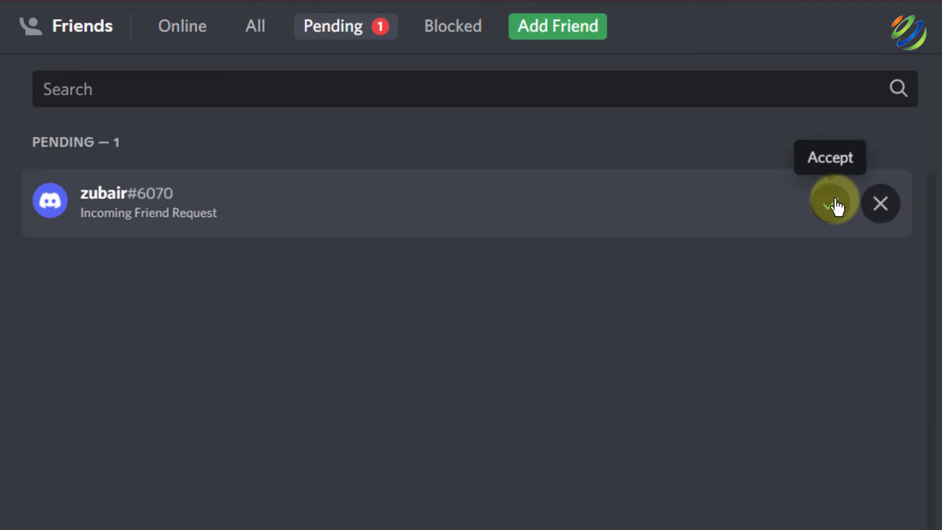
pyautogui.click(837, 202)
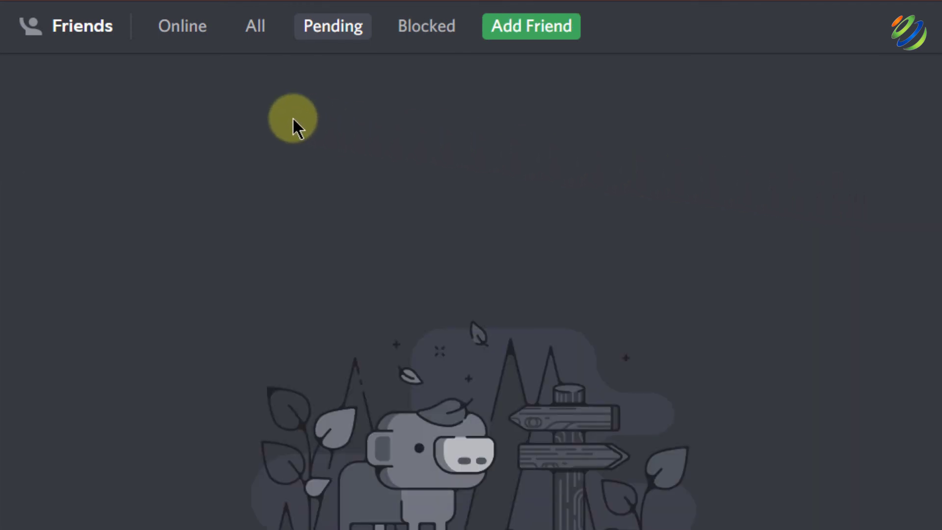
pyautogui.click(258, 32)
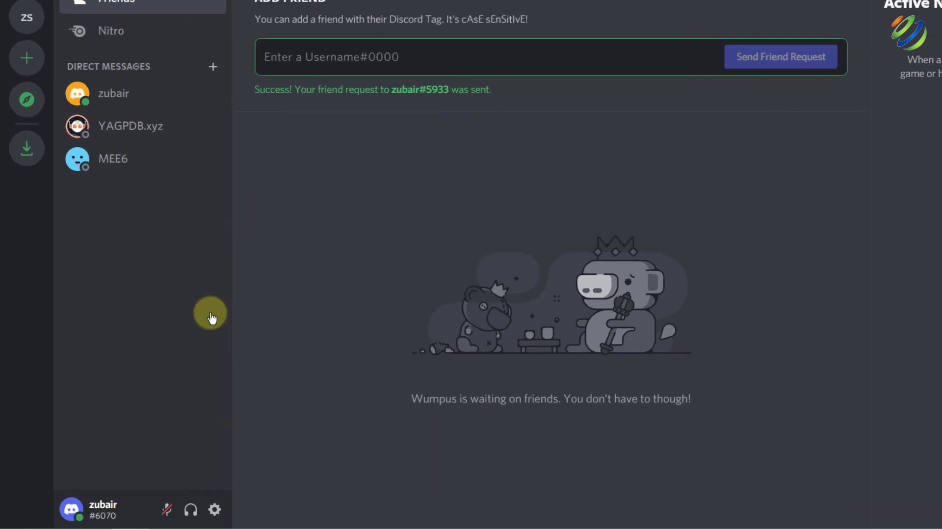
# Copy the browser account's Discord tag, try to send it a friend request from the desktop app, and dismiss the resulting dialog
pyautogui.click(122, 512)
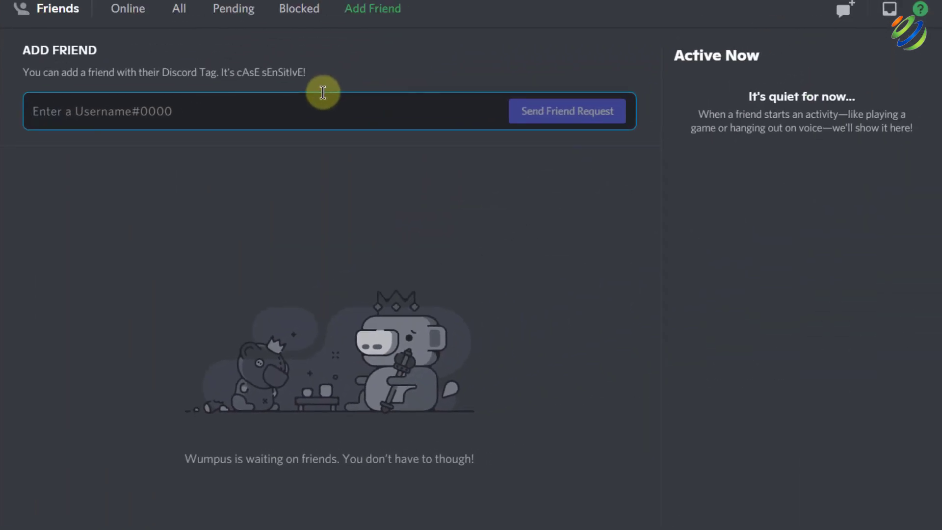
pyautogui.hotkey('ctrl', 'v')
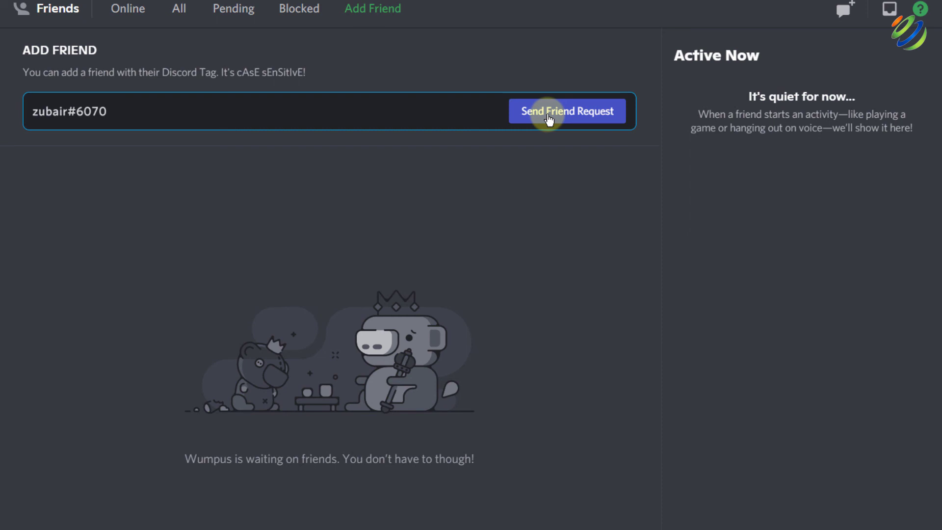
pyautogui.click(582, 114)
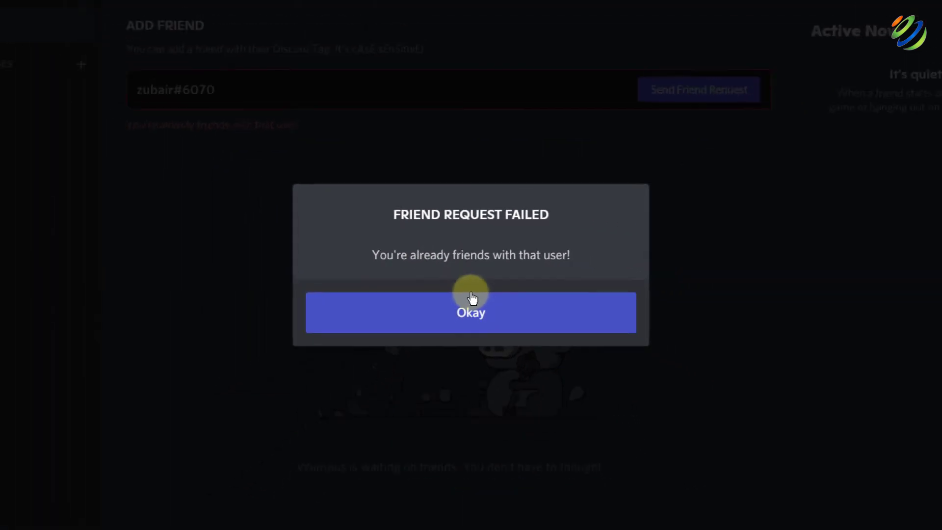
pyautogui.click(472, 289)
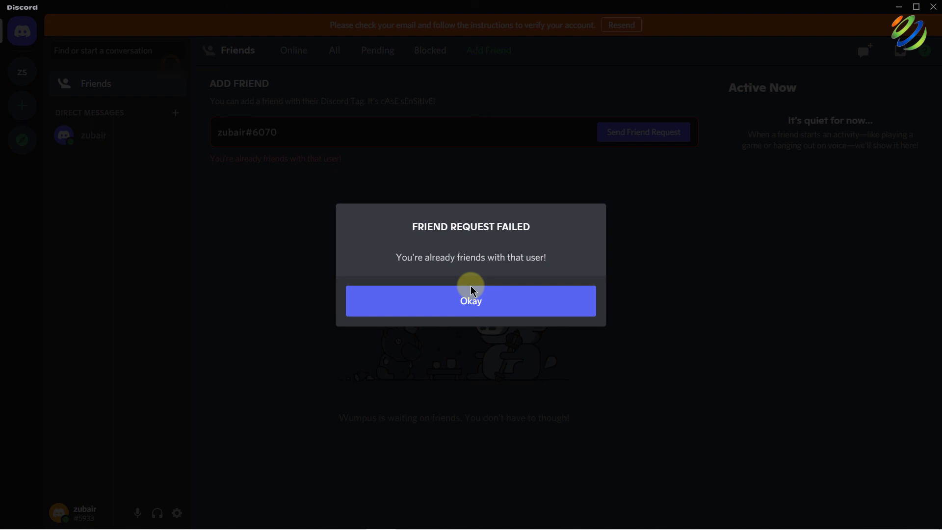
pyautogui.click(471, 289)
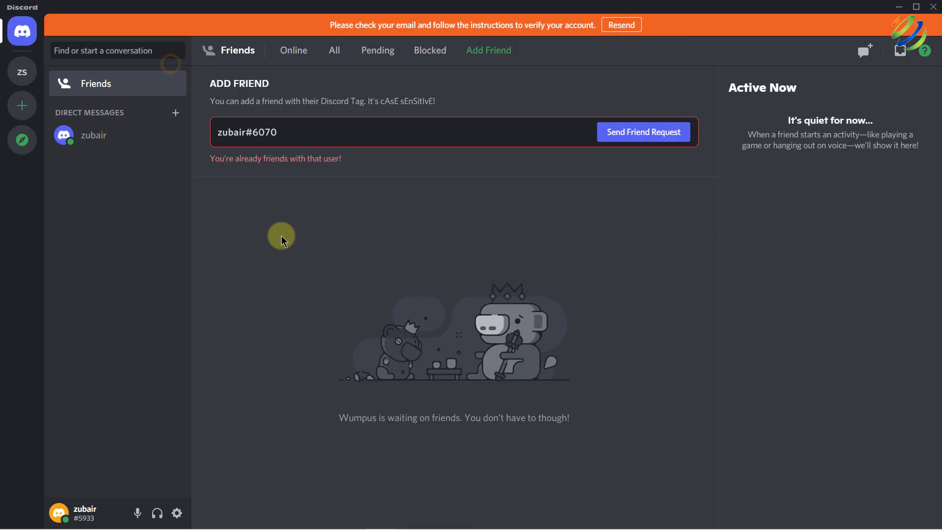